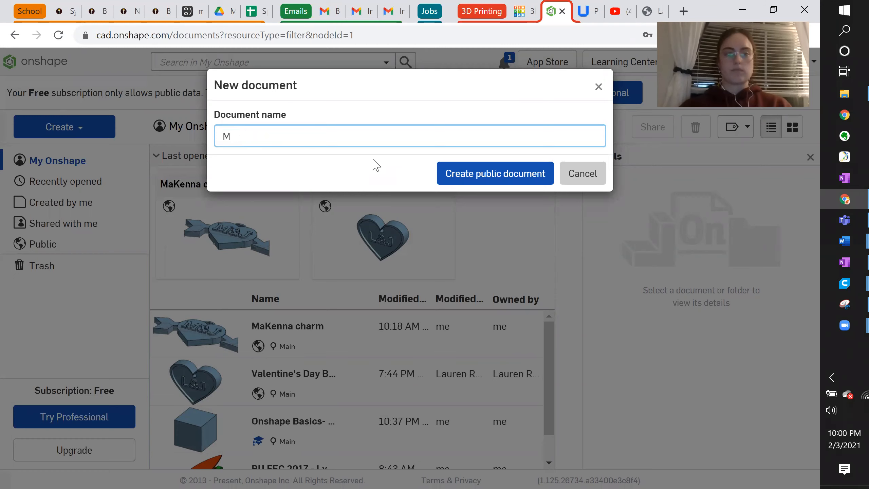
Step: Name the new document "tutorial charm" and create it as a public document
text(charm)
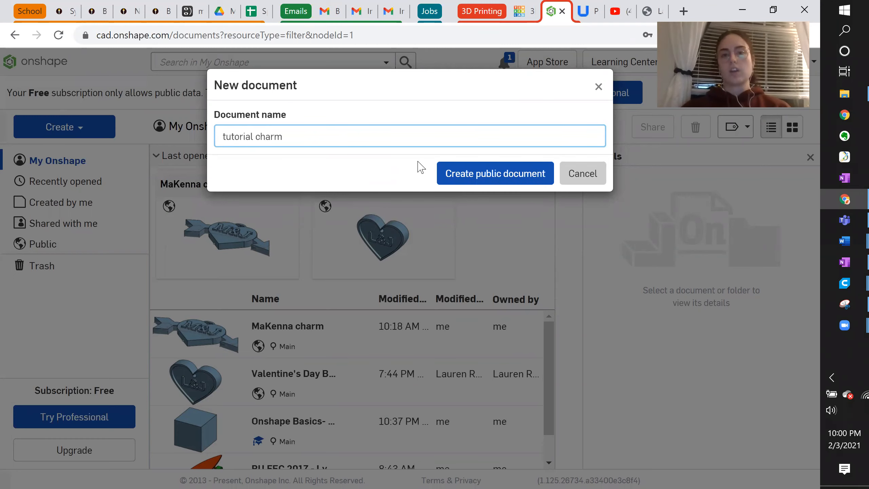
click(468, 181)
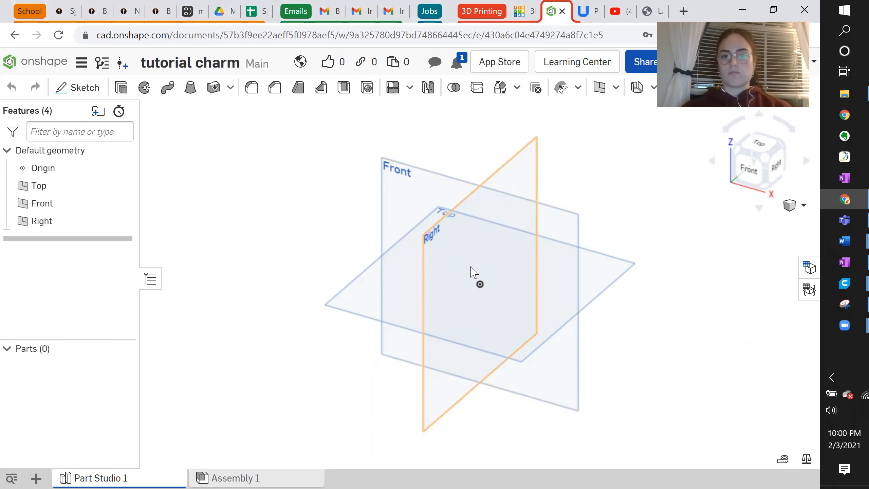
Step: Switch to the top view and start a new sketch on the Top plane
click(403, 188)
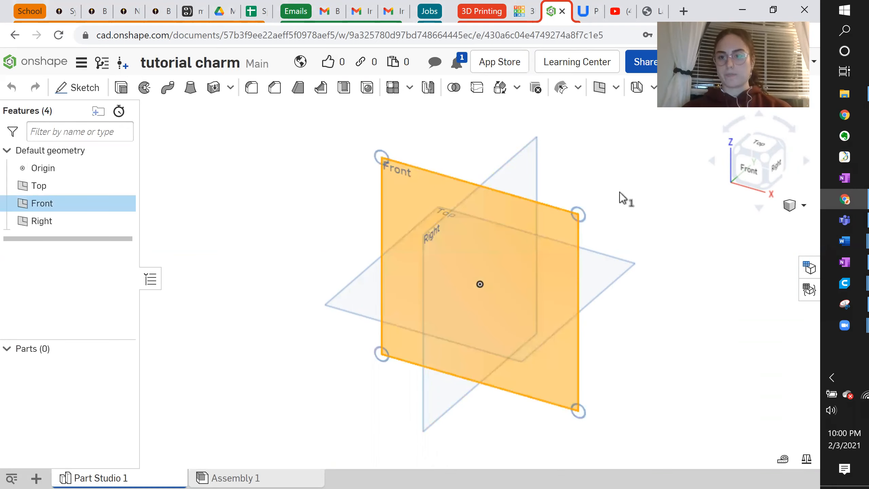
click(758, 150)
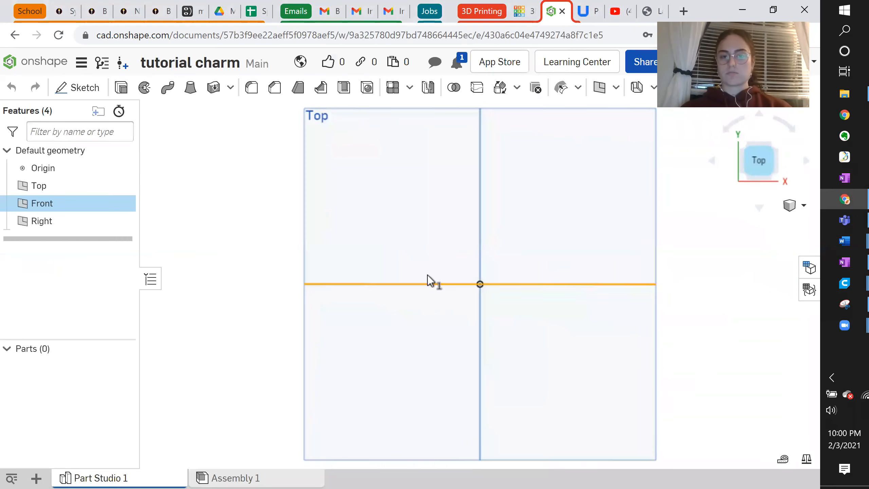
click(410, 249)
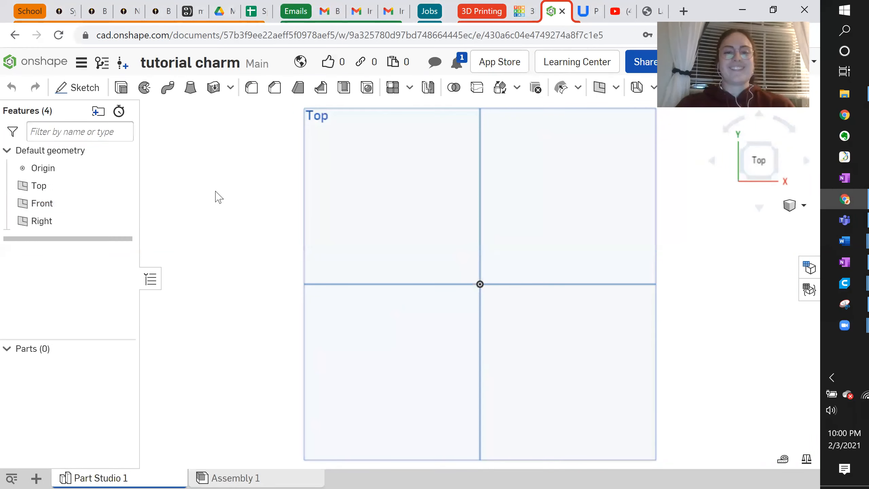
click(219, 195)
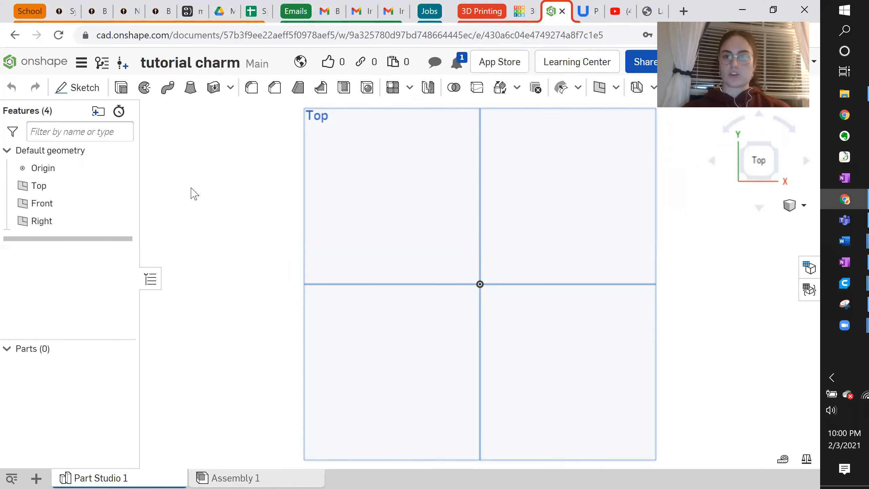
click(78, 89)
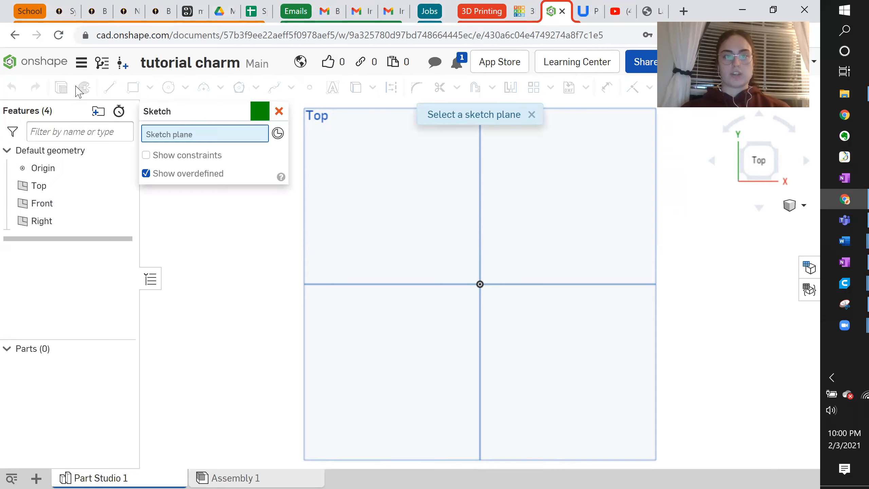
click(398, 181)
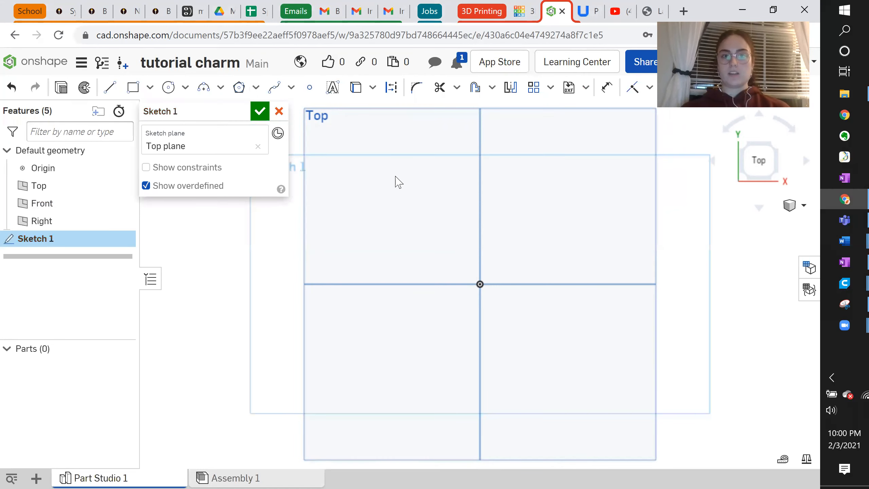
Step: Sketch a vertical line about 1.08 in long upward from the origin
click(111, 89)
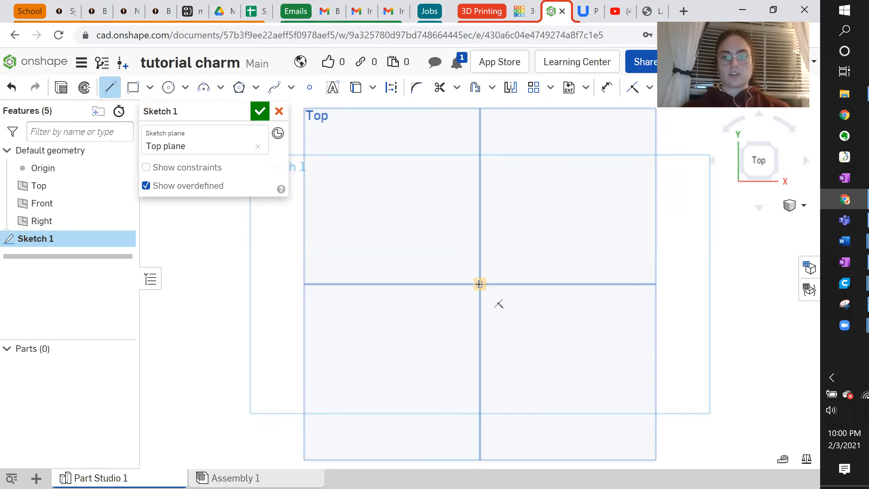
click(479, 284)
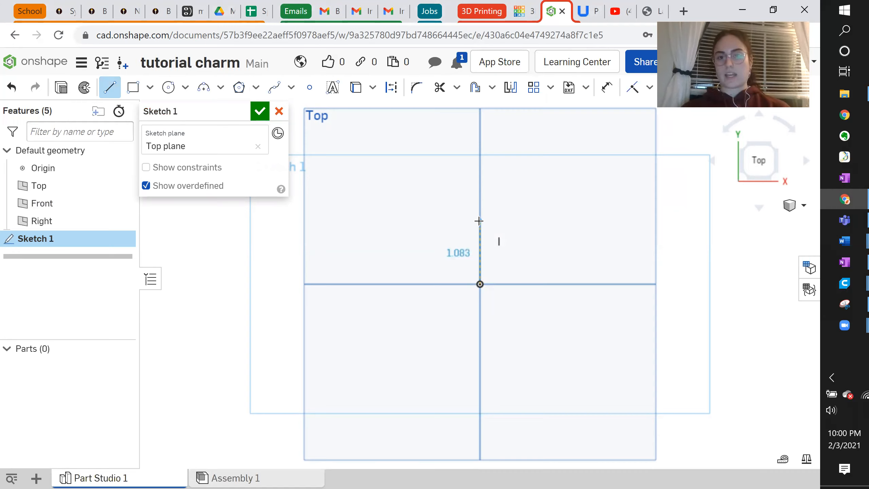
click(479, 221)
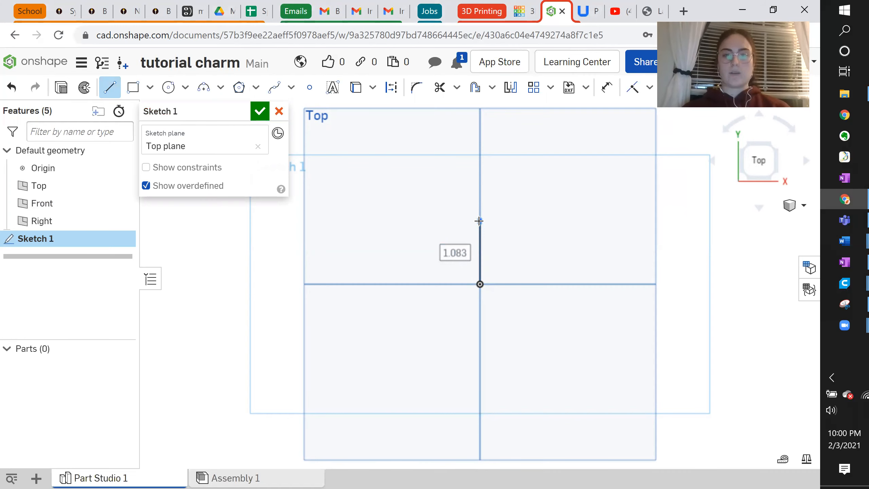
right_click(481, 284)
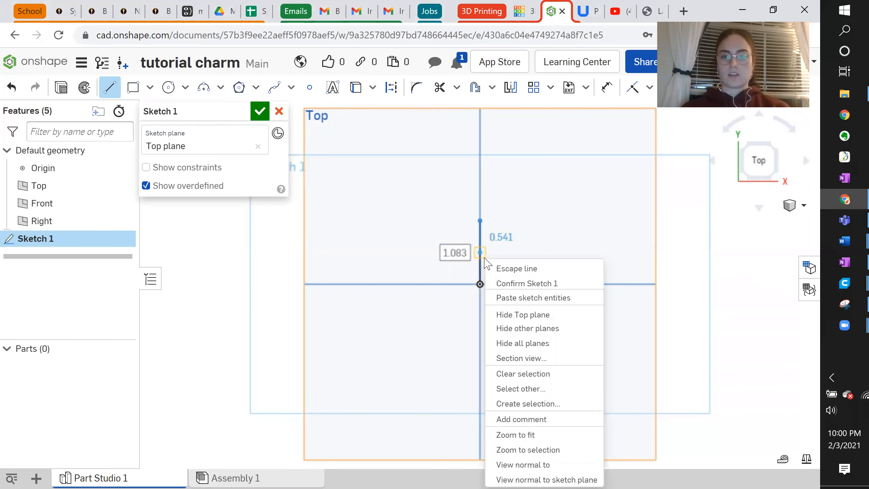
click(502, 268)
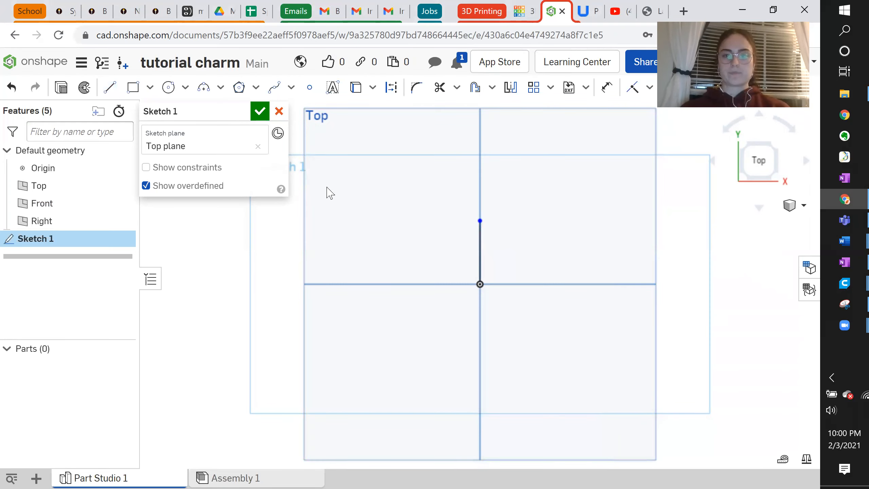
Step: Sketch a slanted line about 0.81 in long from the origin up and to the left of the vertical line
click(109, 87)
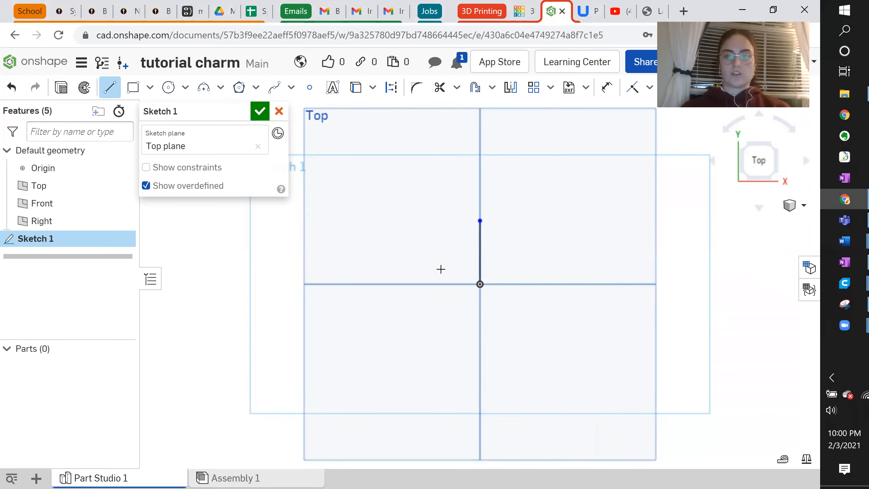
click(480, 284)
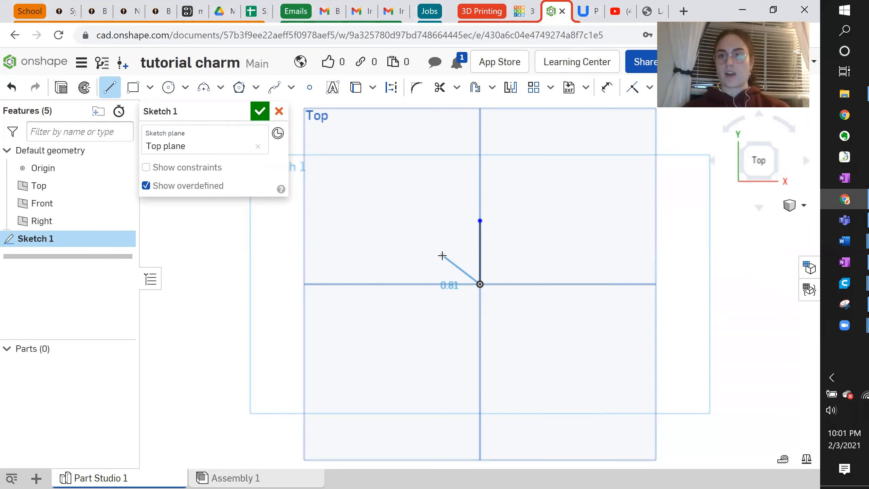
click(442, 256)
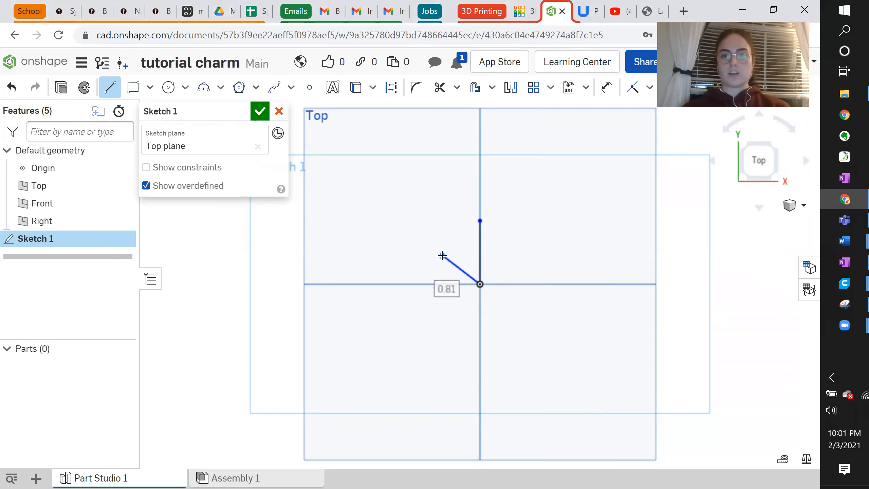
right_click(443, 257)
click(460, 269)
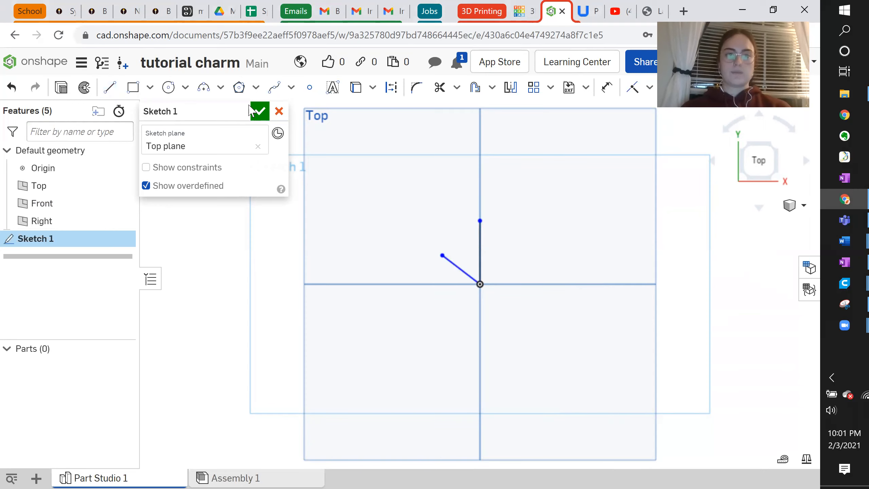
Step: Connect the free ends of the two lines with an outward-bulging three-point arc of about 0.45 in radius
click(203, 89)
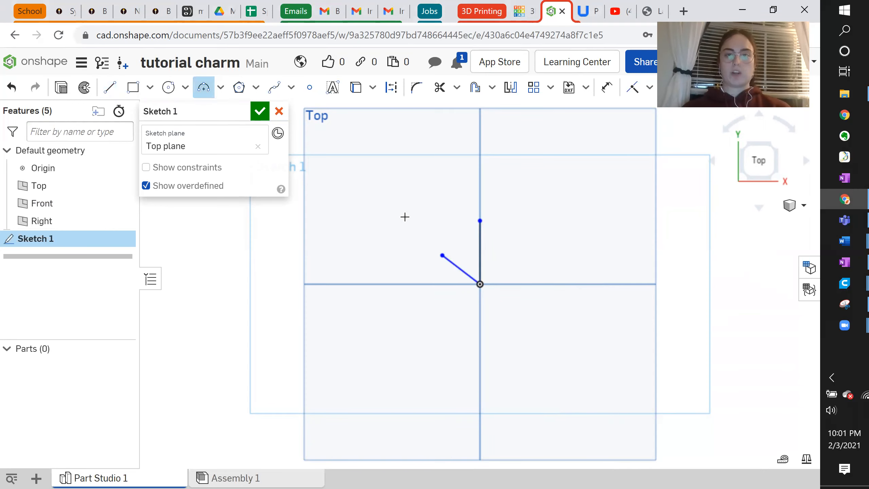
click(442, 255)
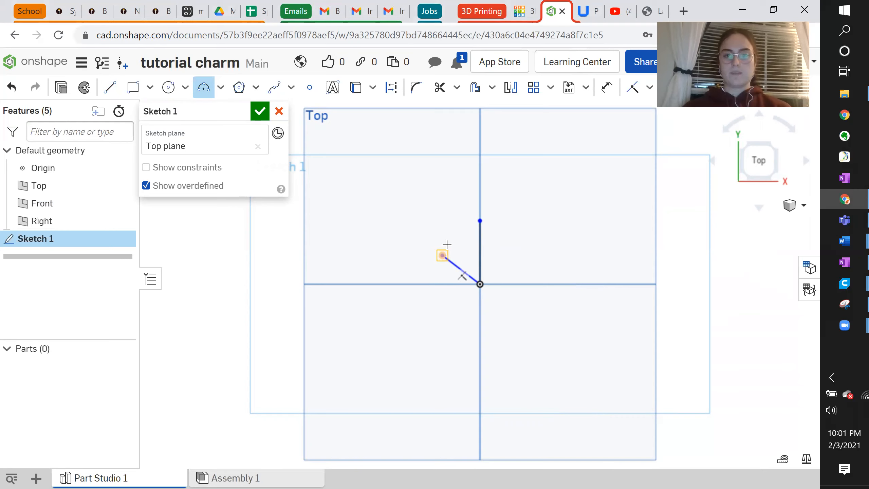
click(479, 220)
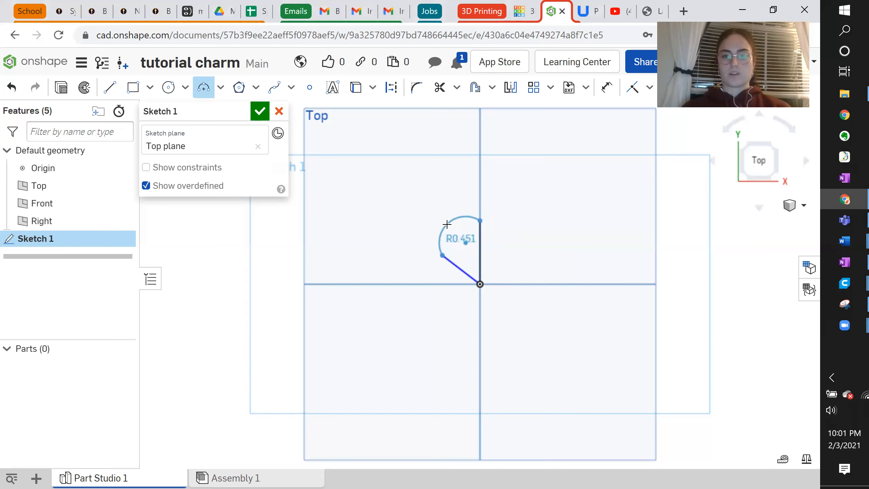
click(446, 225)
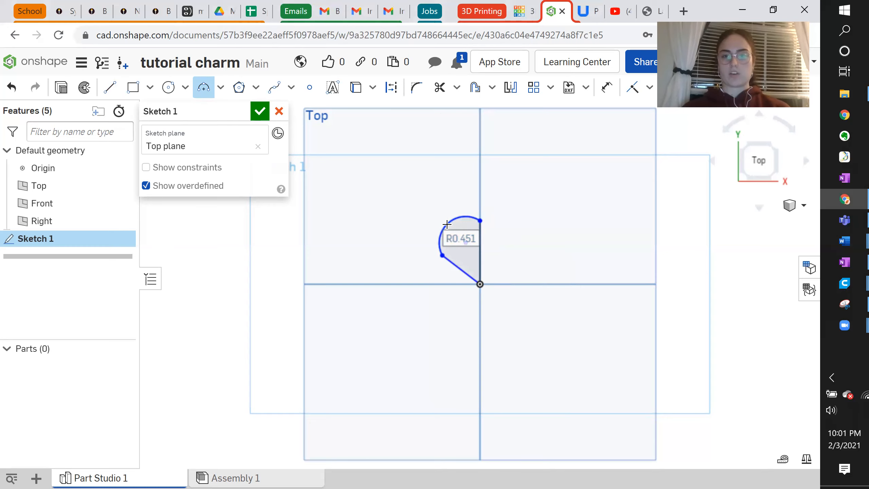
right_click(451, 232)
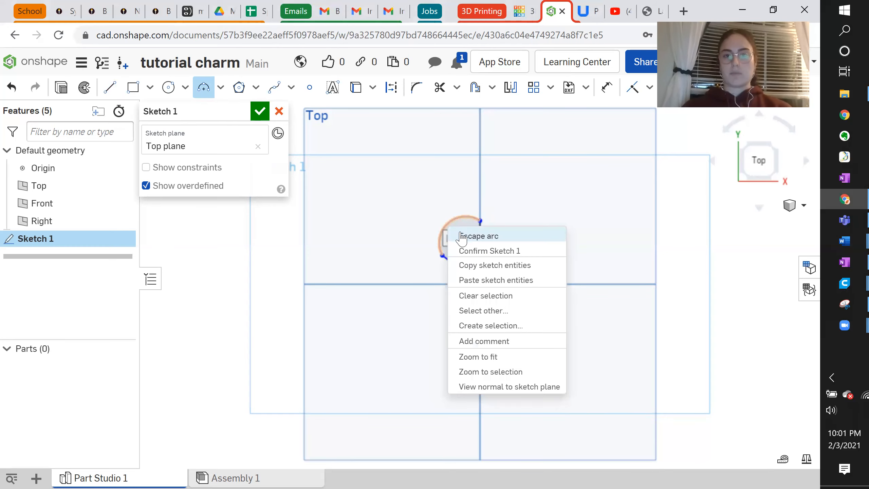
click(461, 235)
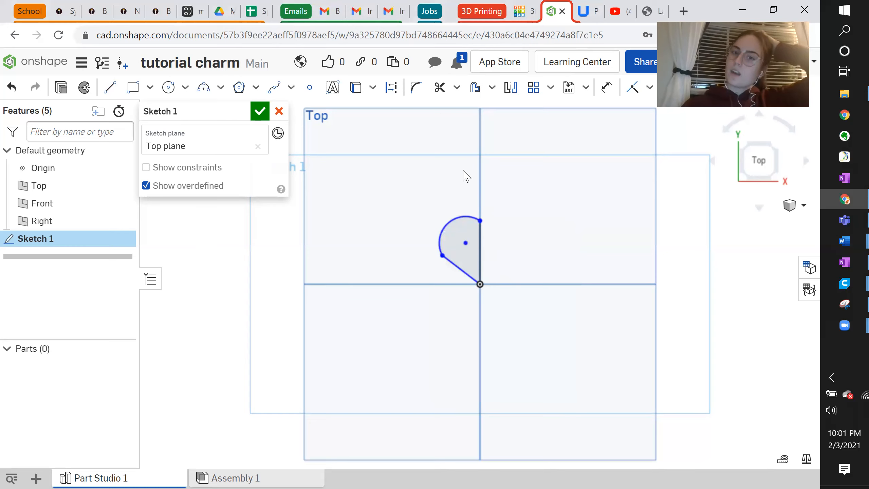
Step: Mirror the slanted line and the arc across the vertical line to complete the heart, and finish the sketch
click(510, 90)
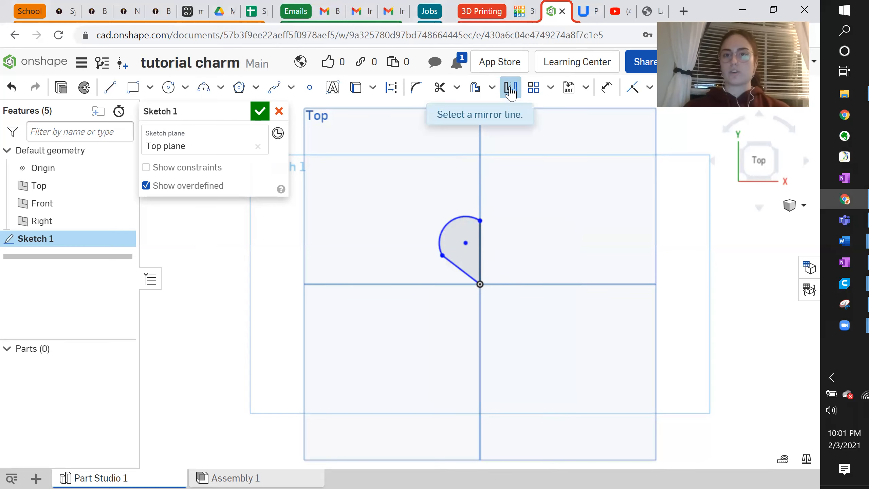
click(480, 244)
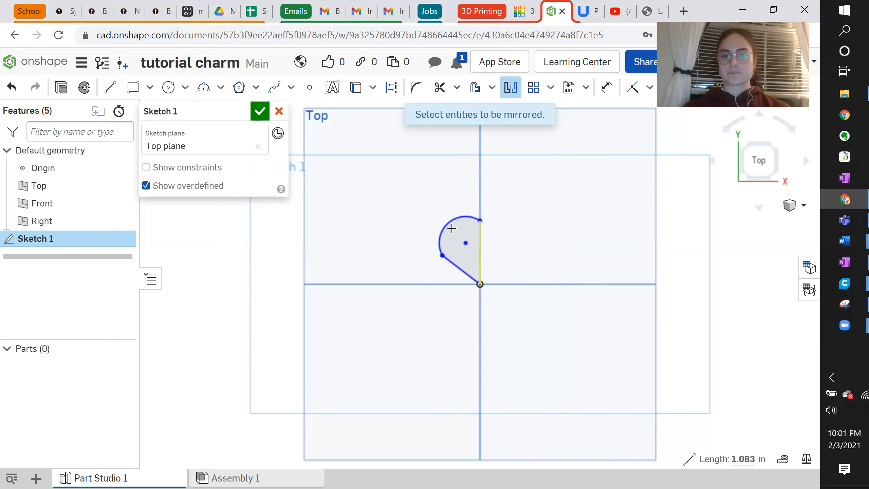
click(453, 265)
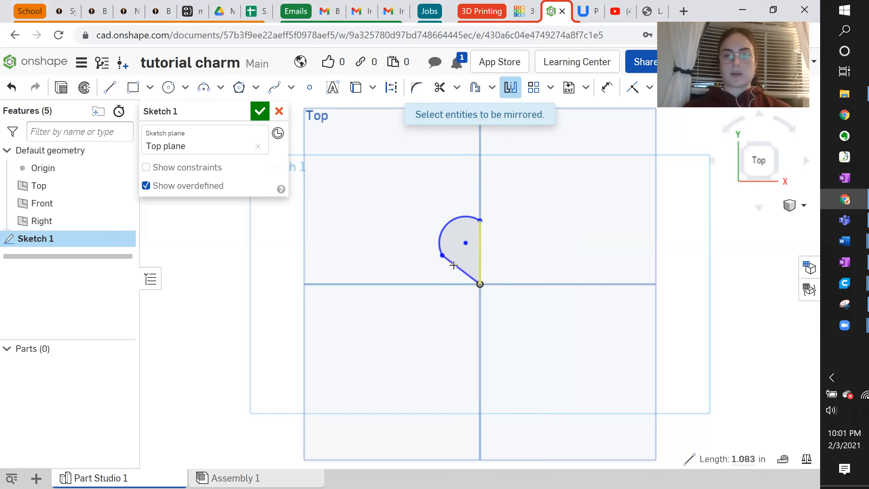
click(448, 225)
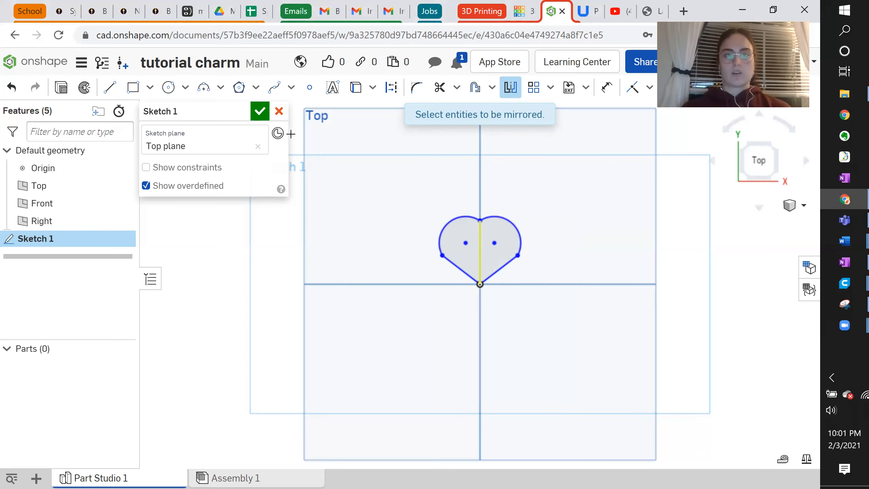
click(260, 111)
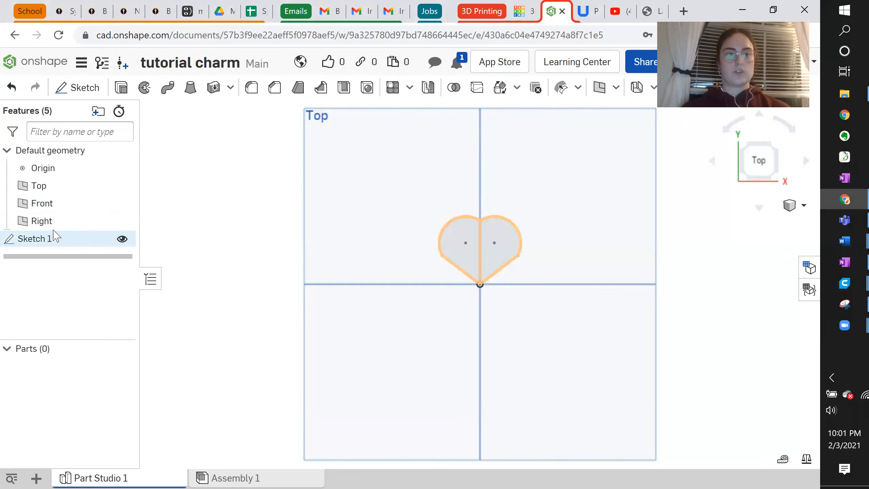
Step: Extrude the heart sketch as a new solid with a blind depth of 5 mm
right_click(78, 244)
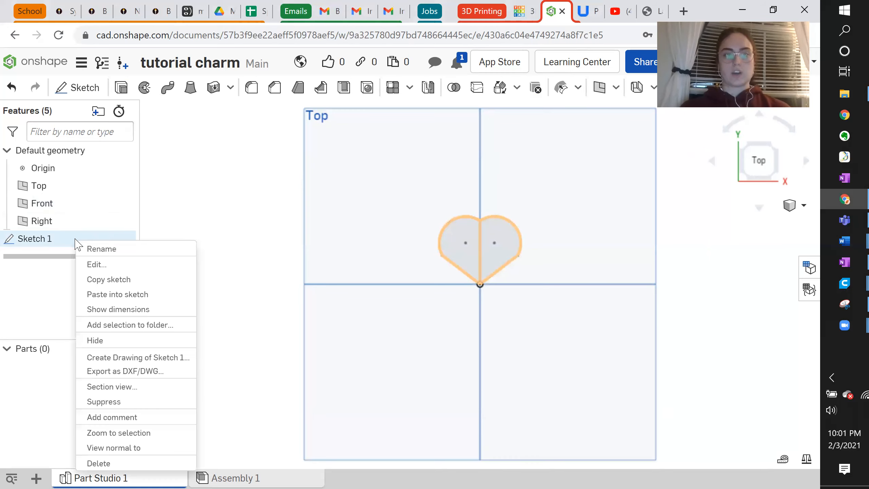
click(60, 241)
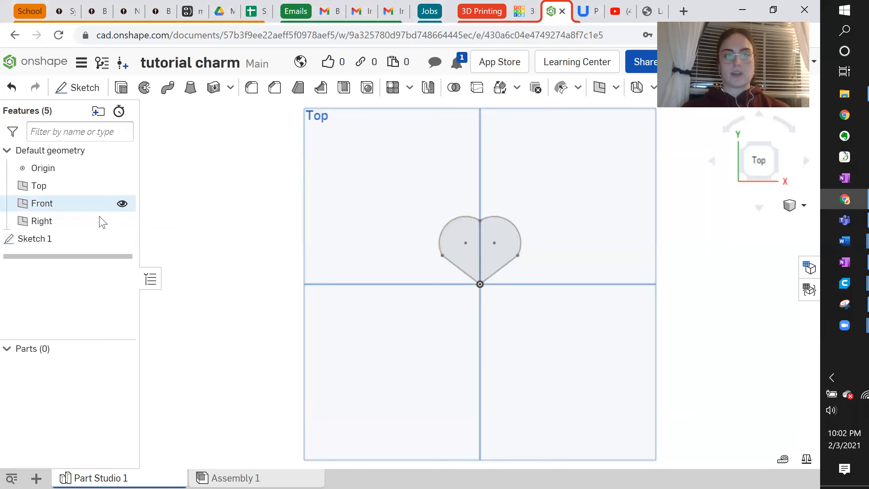
click(60, 240)
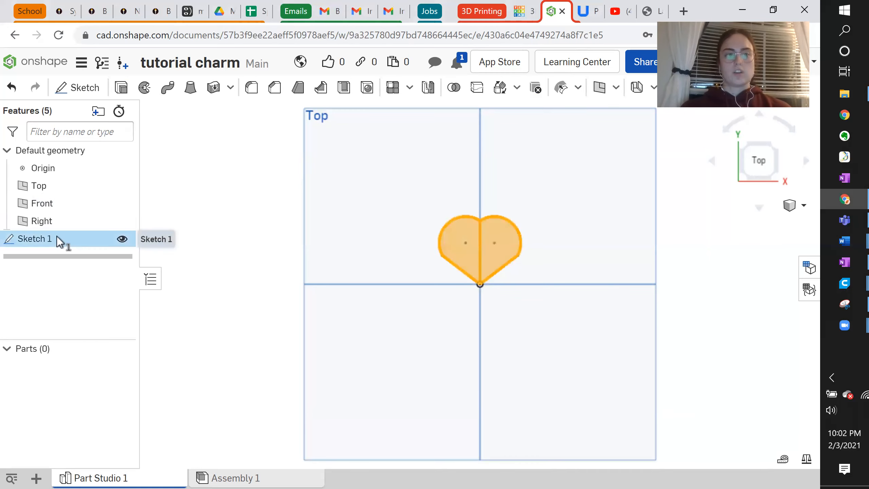
click(121, 87)
double_click(267, 221)
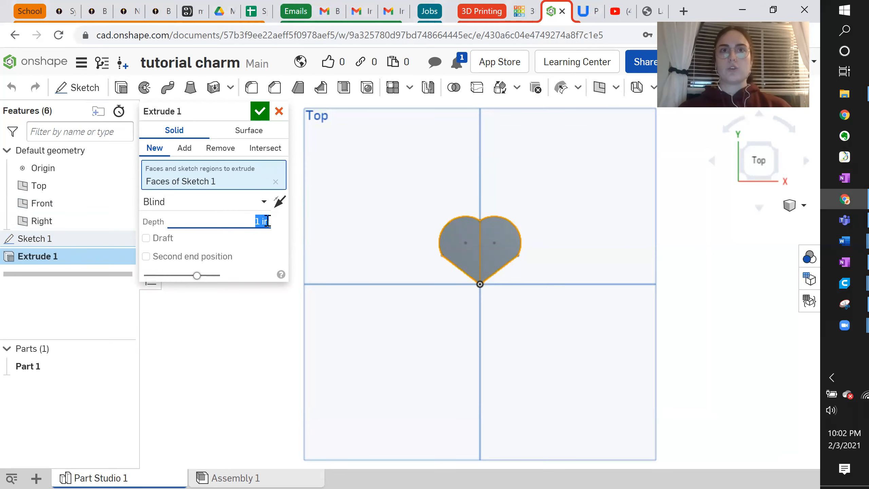
text(5 mm)
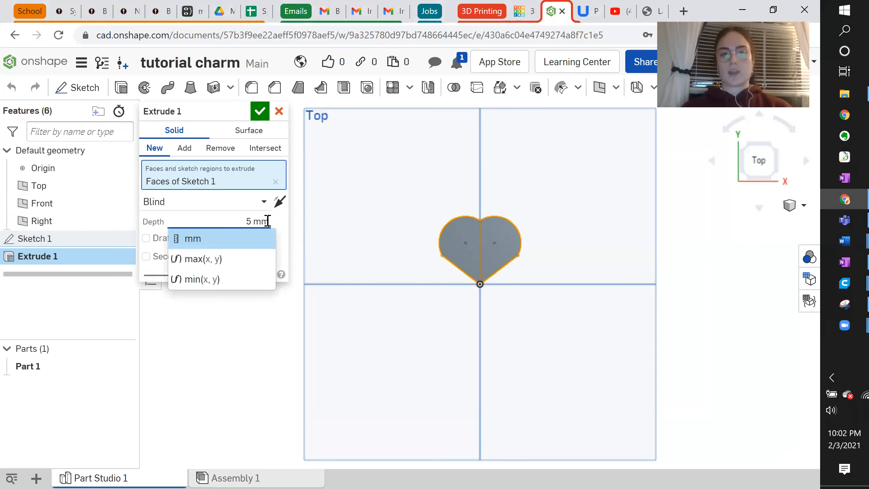
click(247, 239)
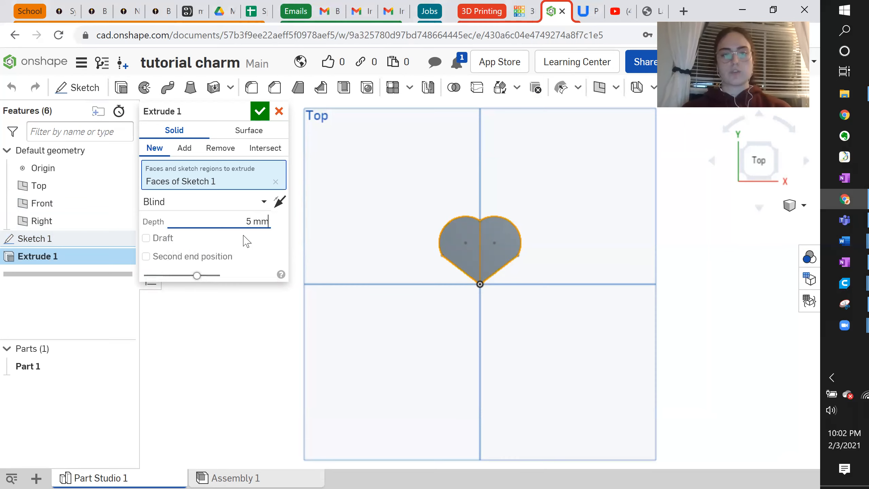
click(256, 106)
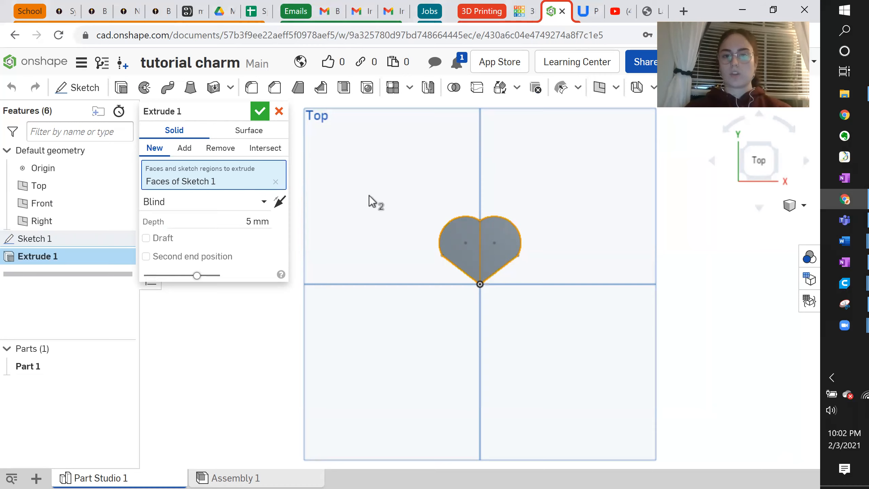
Step: Confirm the heart extrusion and inspect the solid from an angle, ending in the top view
click(259, 113)
right_drag(538, 339, 556, 301)
click(747, 150)
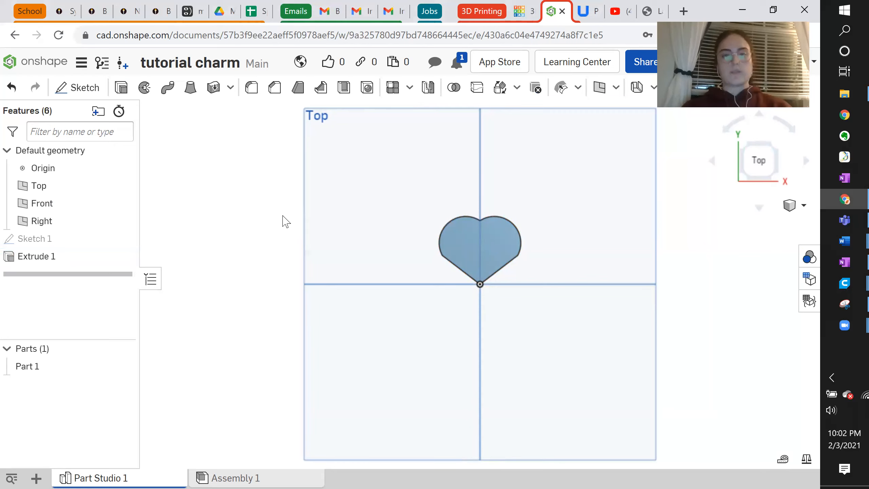
Step: Start a sketch on the Top plane and draw a shallow three-point arc of about 3.4 in radius across the heart's upper half
click(80, 90)
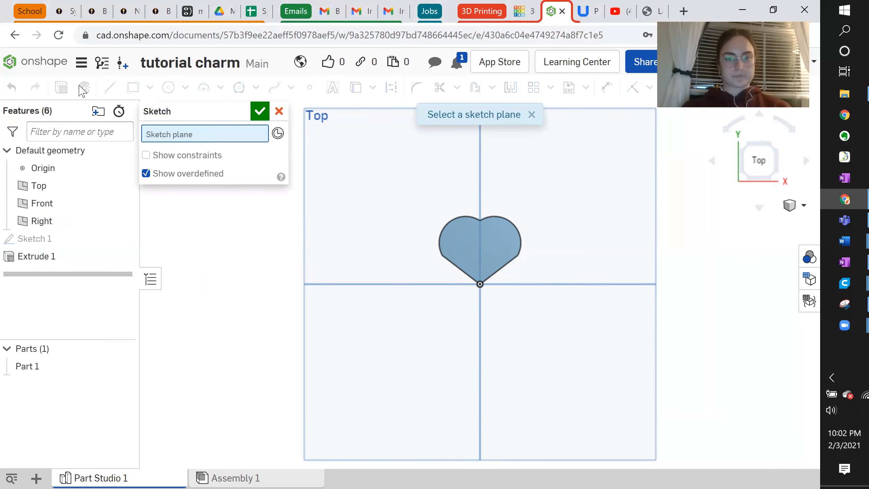
click(423, 175)
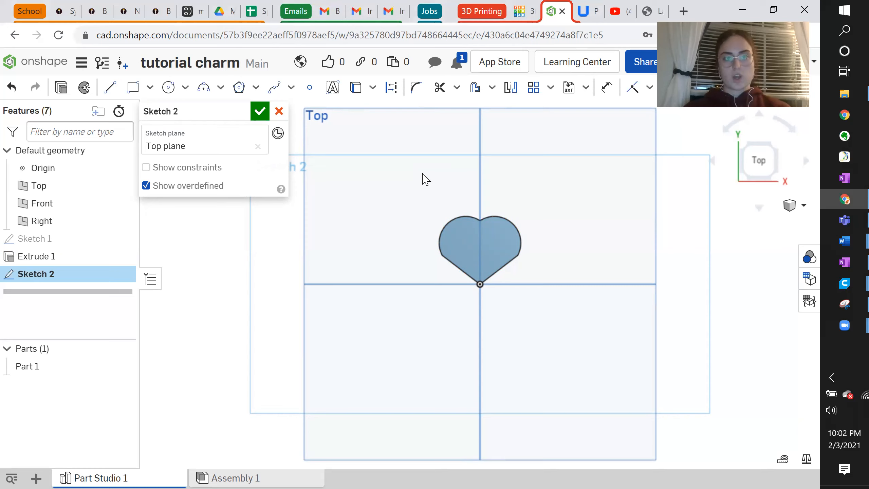
click(203, 89)
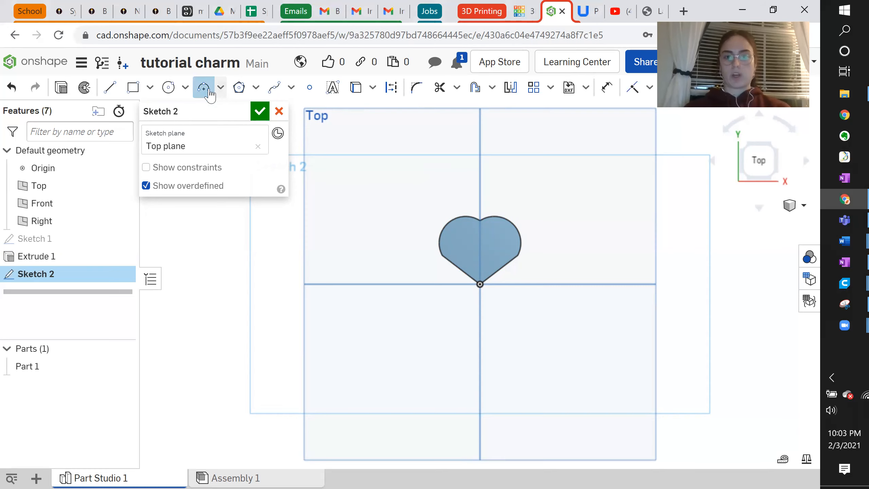
click(414, 243)
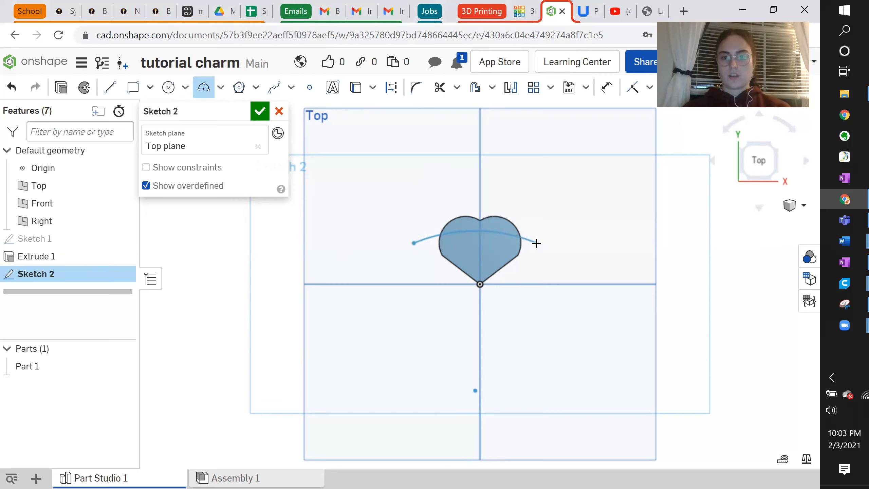
click(536, 241)
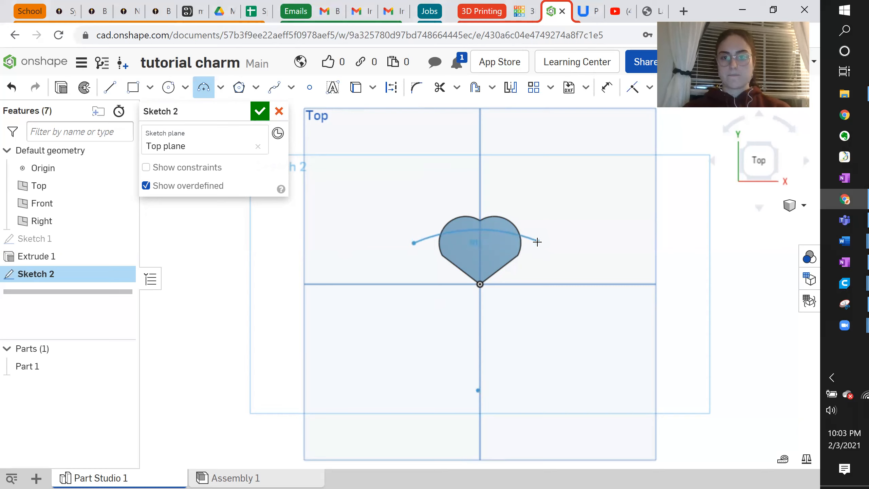
click(481, 232)
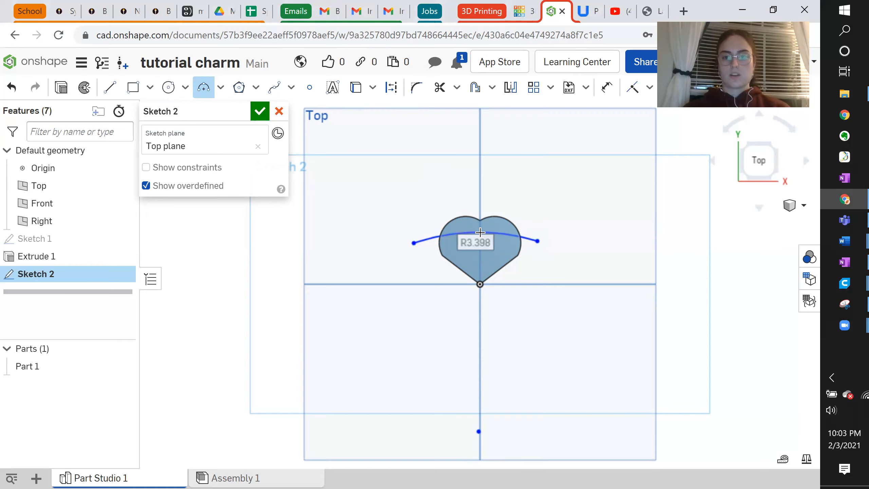
Step: Draw a second three-point arc of about 2.31 in radius just below the first, extending past both sides of the heart
click(418, 256)
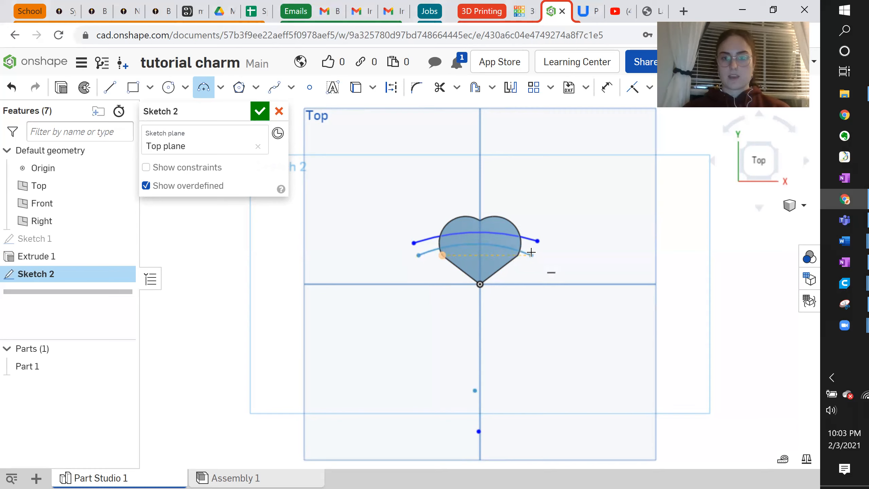
click(531, 254)
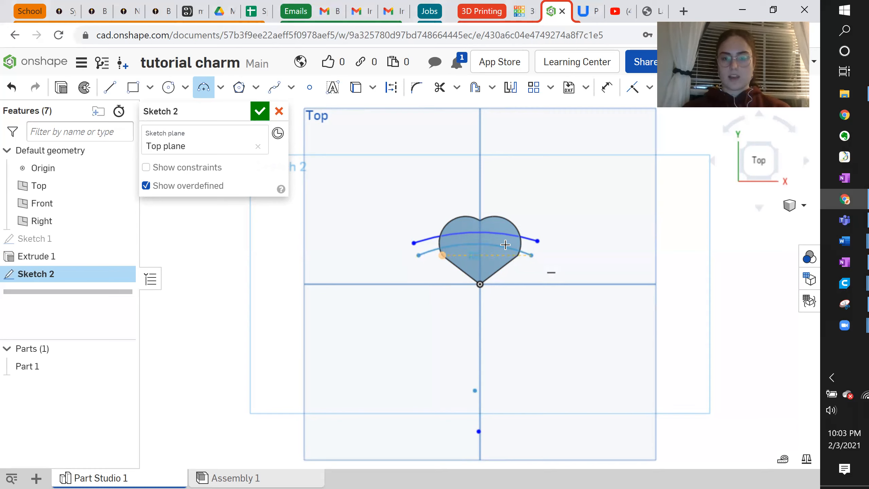
click(479, 244)
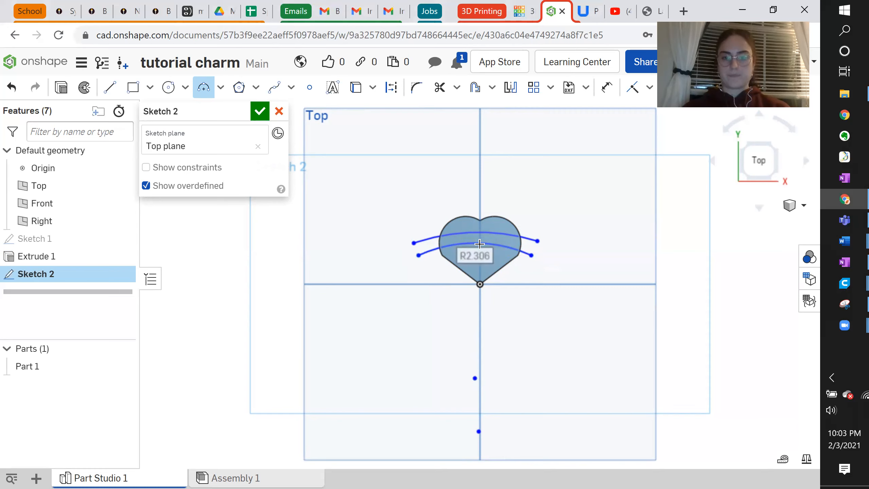
right_click(489, 249)
click(502, 254)
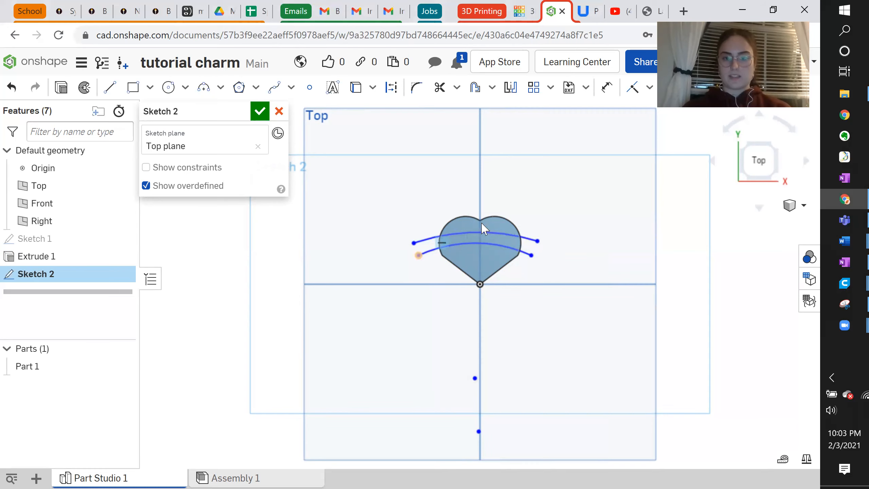
Step: Delete the upper arc and redraw it slightly higher as a three-point arc of about 2.74 in radius
click(482, 233)
key(Delete)
click(204, 87)
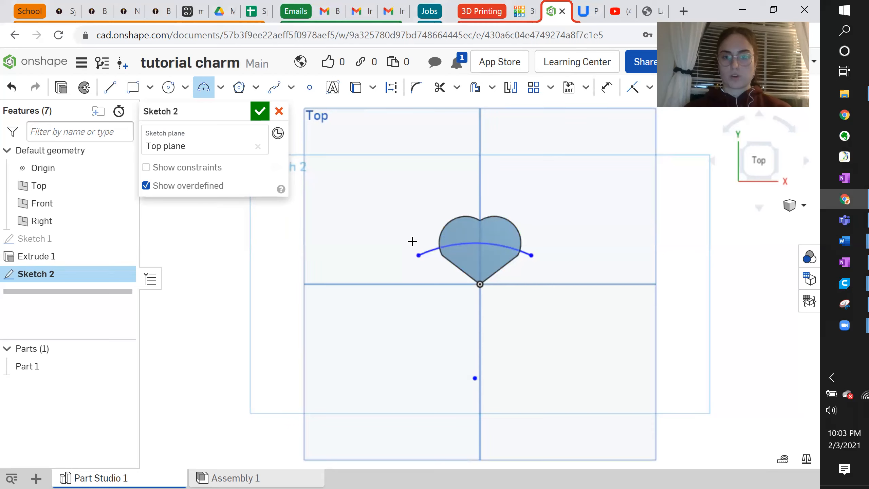
click(412, 240)
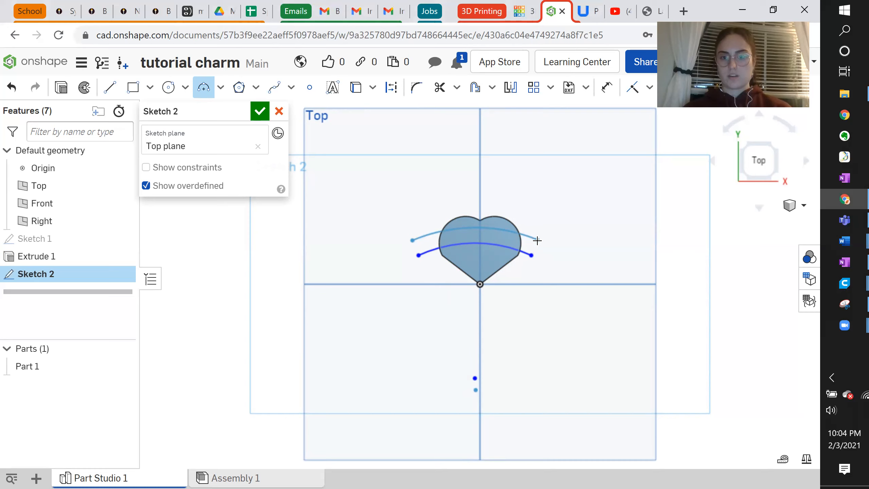
click(480, 228)
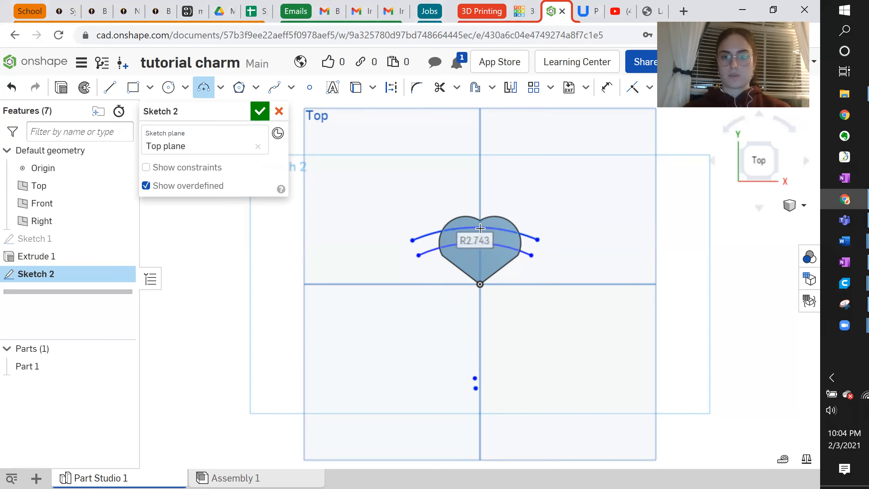
right_click(480, 228)
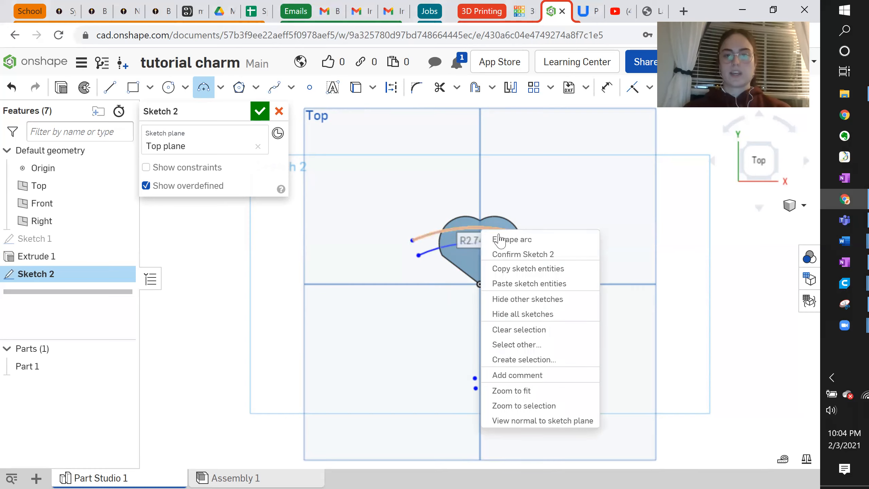
click(496, 237)
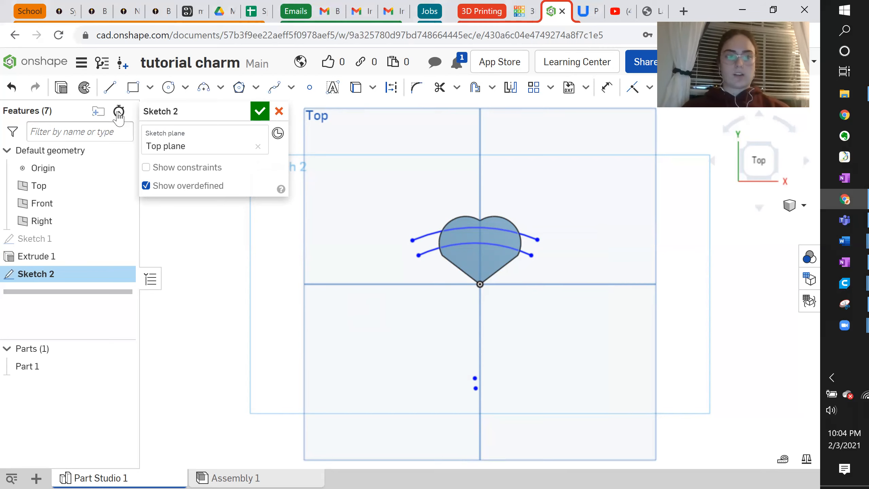
Step: Sketch the upper half of the arrow's tail as three connected lines from near the upper arc's left end, the first about 0.27 in long
click(111, 90)
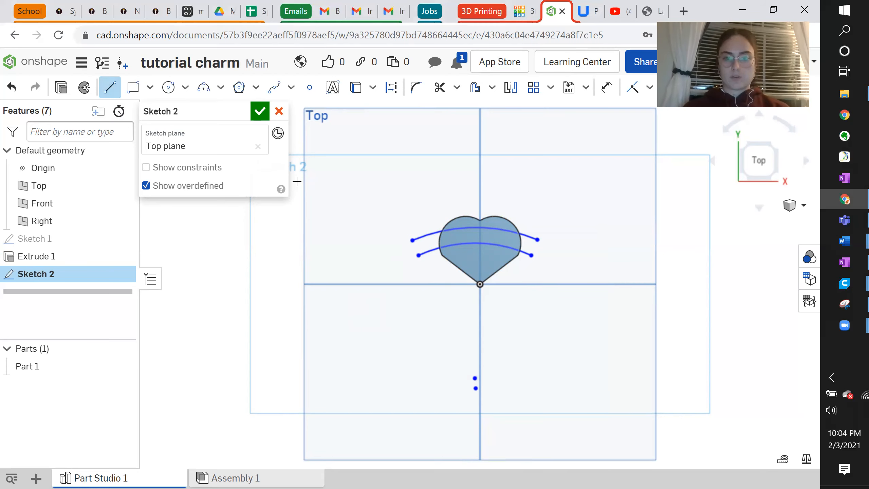
click(423, 236)
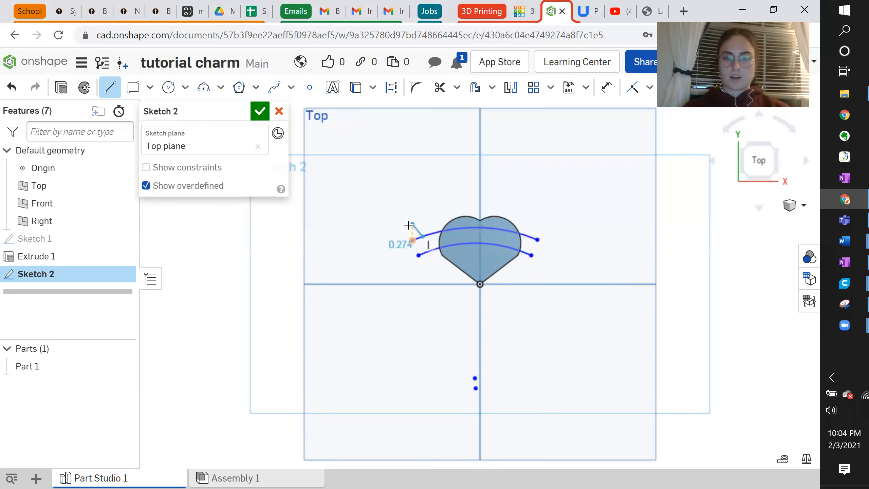
click(408, 225)
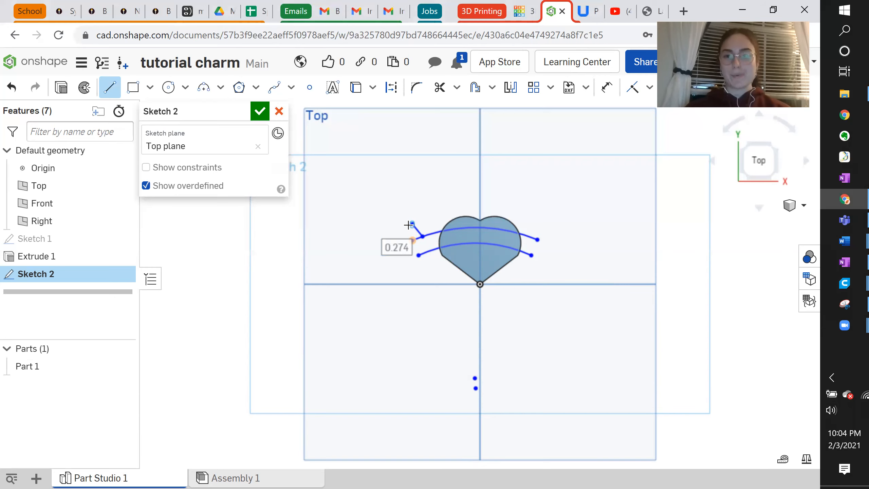
click(379, 235)
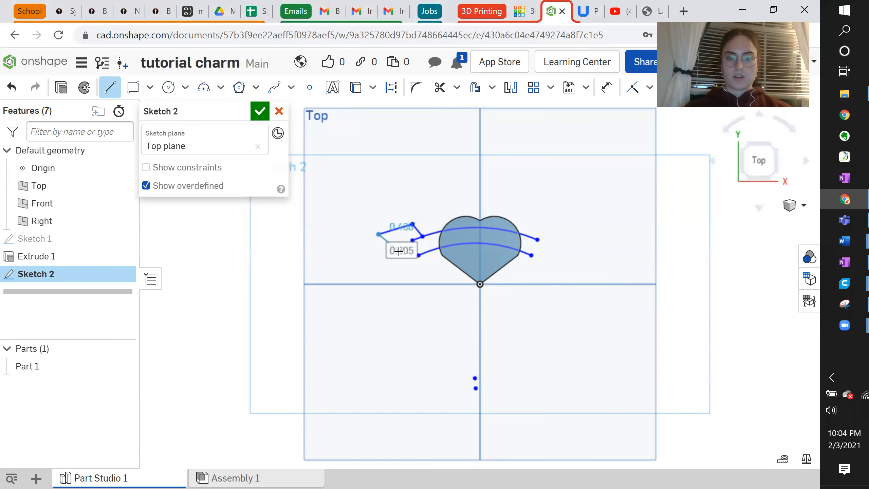
right_click(399, 251)
click(424, 262)
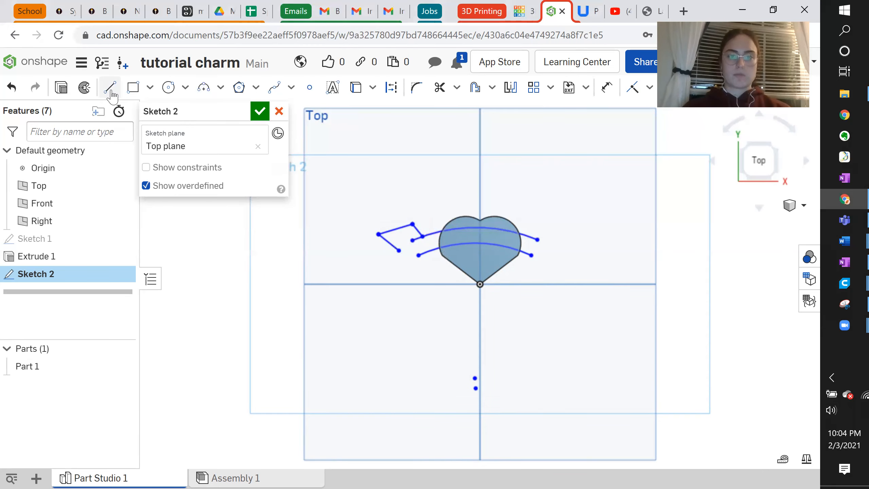
Step: Sketch the tail's lower half from the lower arc with lines of about 0.27, 0.46 and 0.46 in, joining the upper half's free end
click(429, 252)
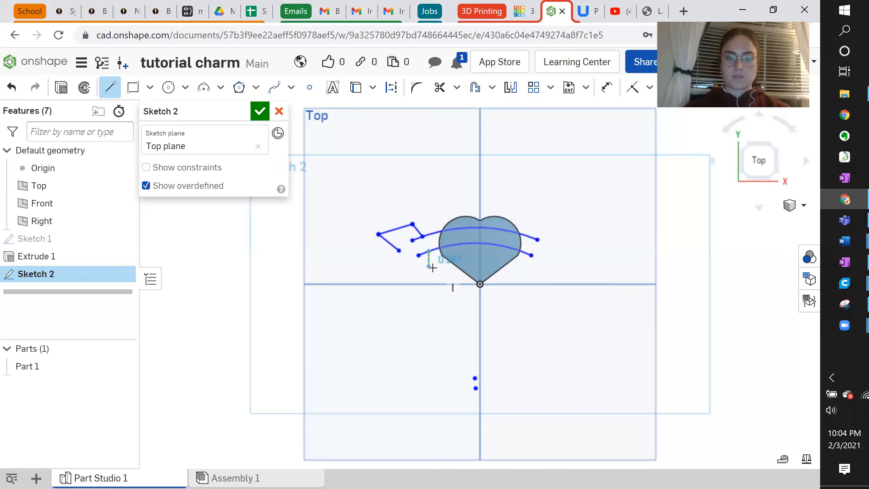
click(429, 267)
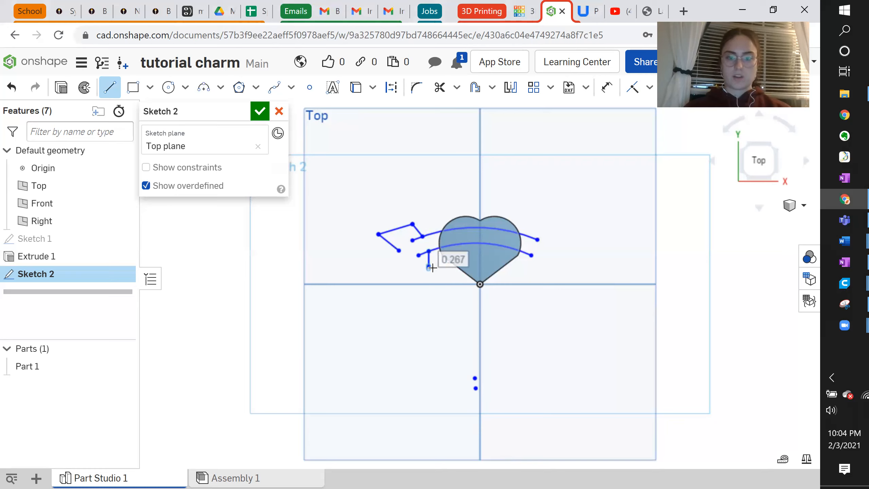
click(403, 277)
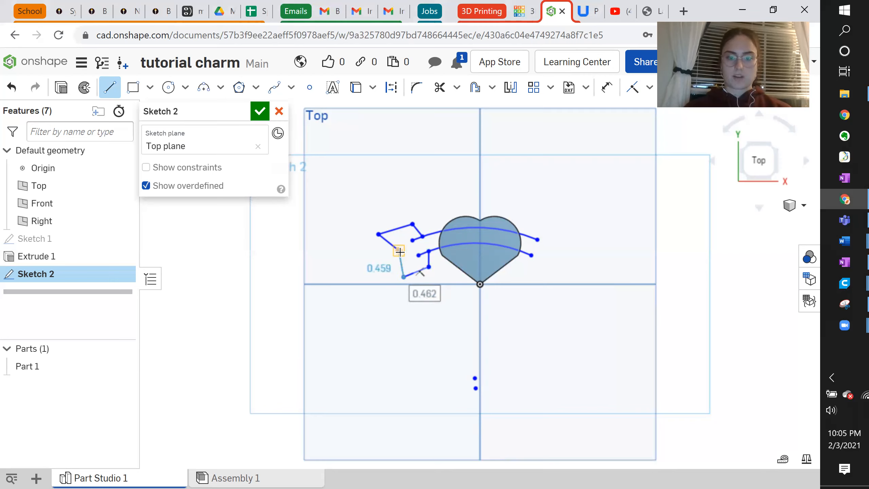
right_click(400, 253)
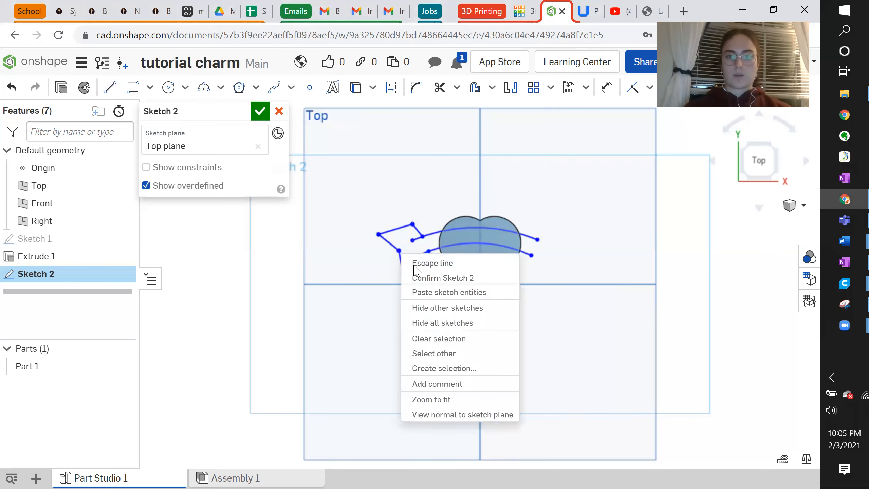
click(414, 266)
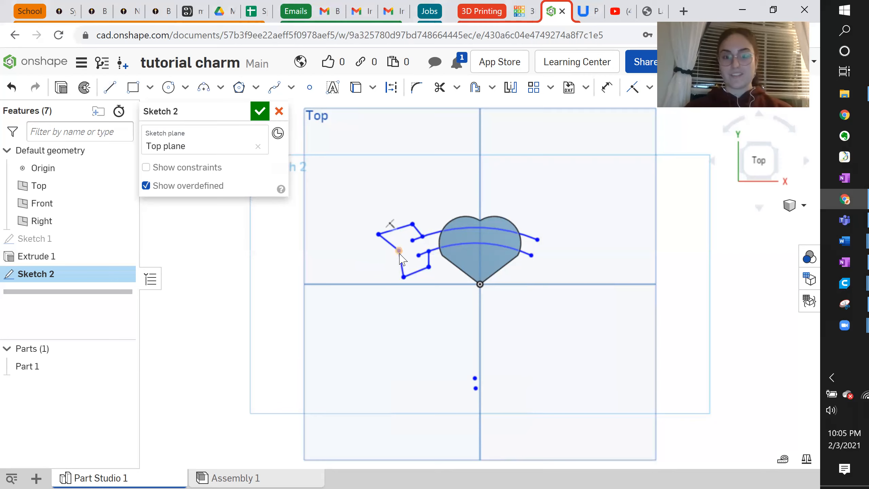
Step: Adjust the notch point and the upper corners of the arrow's tail to even out its shape
mouse_move(399, 255)
mouse_down()
mouse_move(414, 252)
mouse_move(405, 254)
mouse_up()
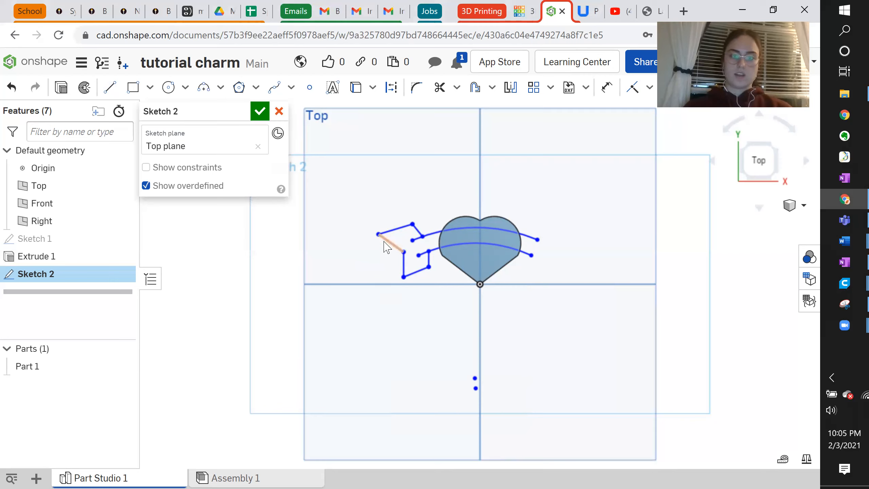
drag(378, 235, 385, 238)
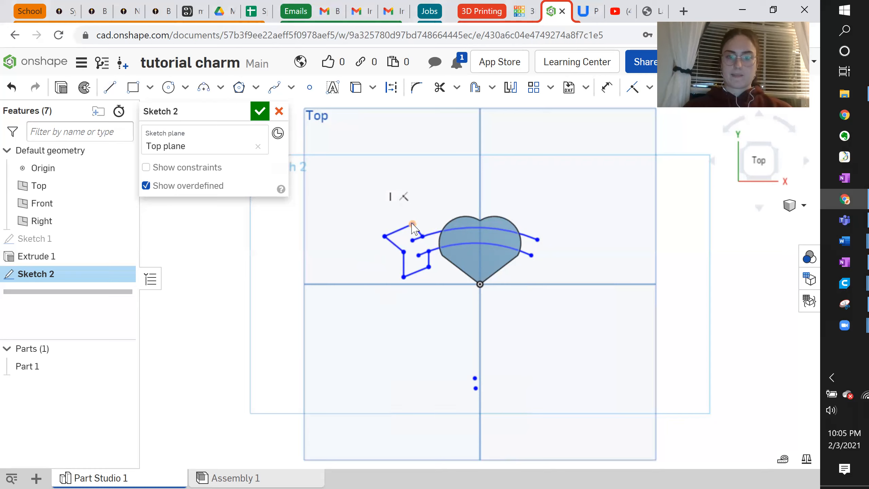
drag(411, 224, 409, 221)
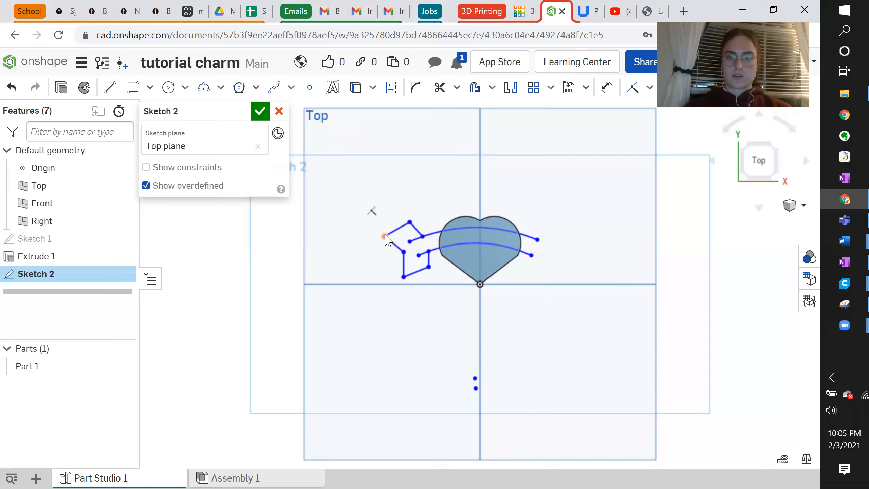
drag(411, 229, 413, 226)
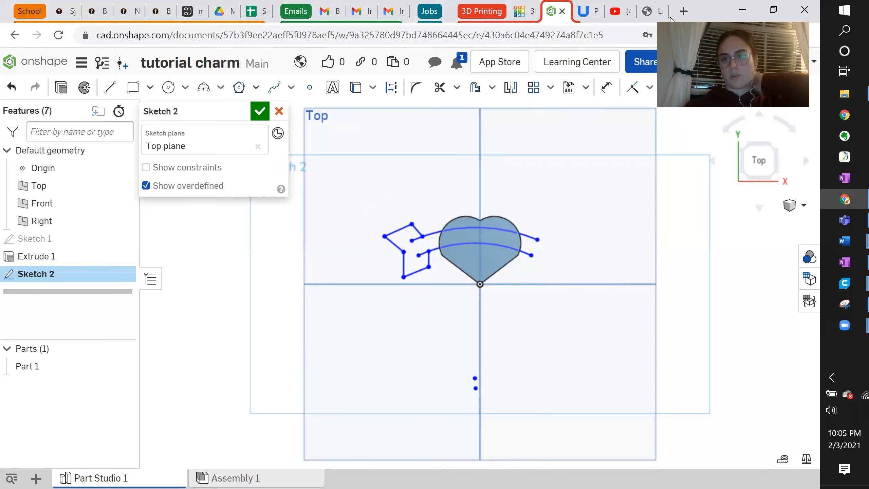
Step: Search the web for "onshape" in a new browser tab, open its sign-in page, and browse the My Onshape document list
click(684, 13)
text(onshape)
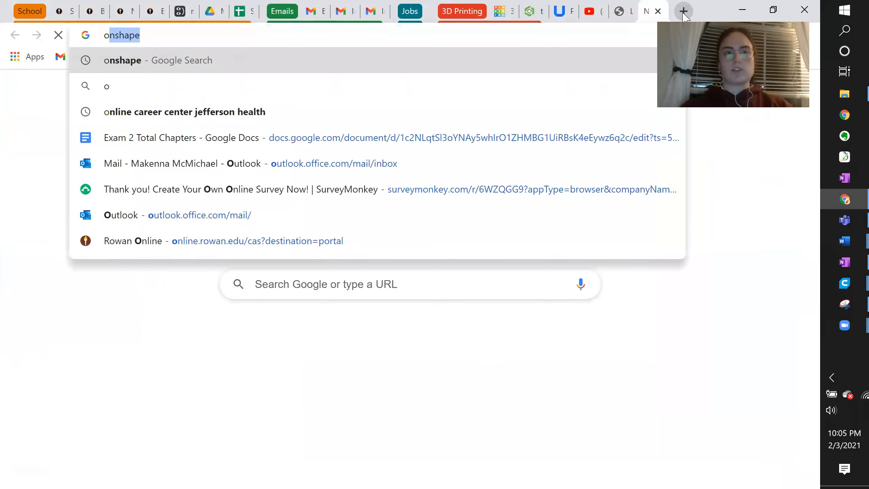
key(Return)
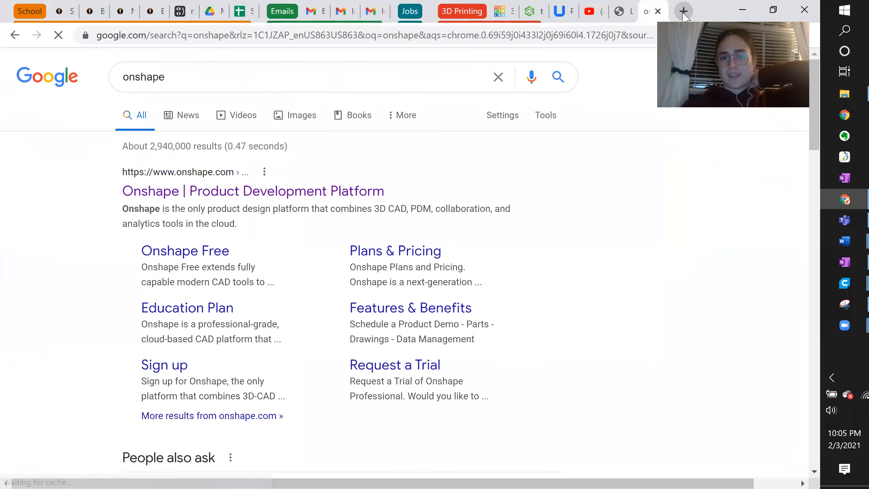
click(335, 188)
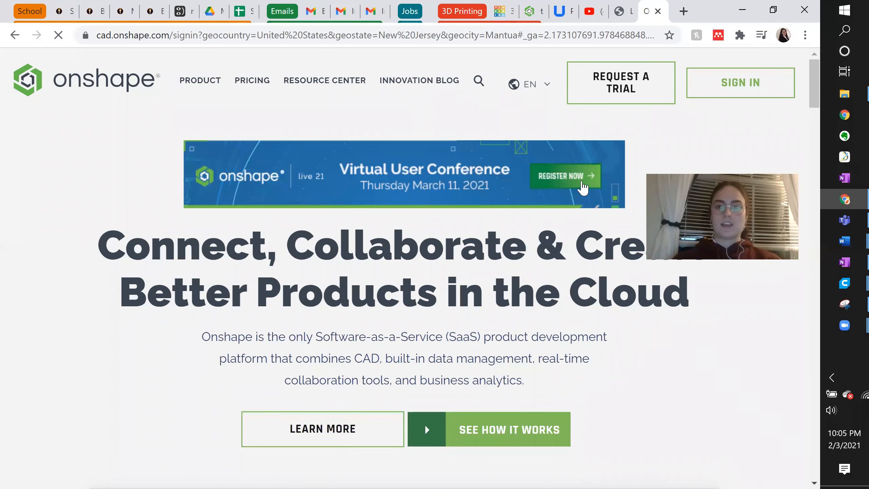
click(741, 87)
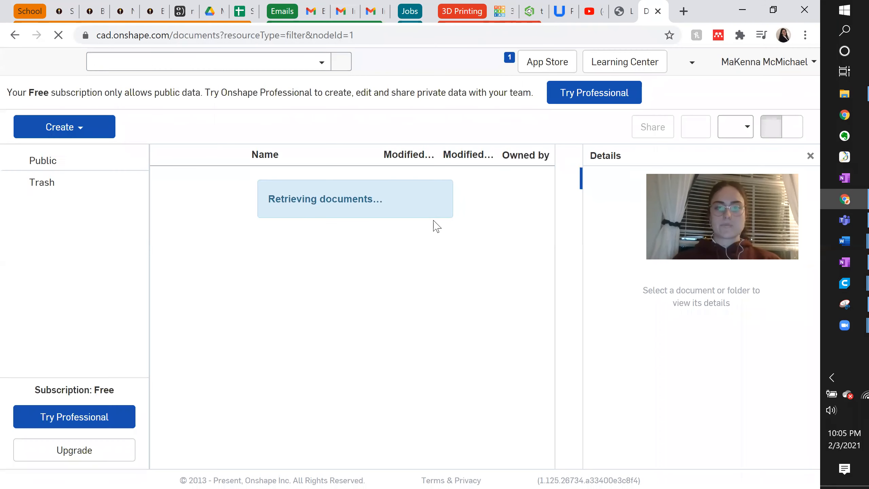
scroll(260, 334, down, 1)
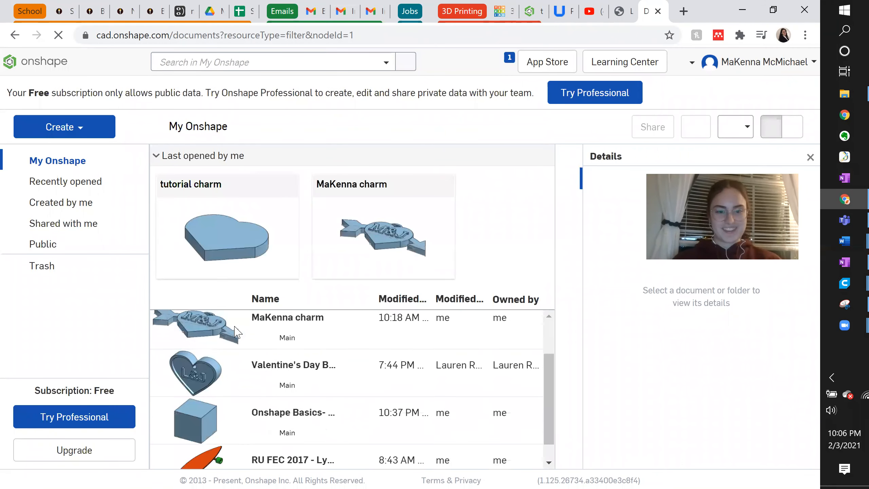
Step: Open the finished reference charm with the M&J lettering and compare its arrow tail with the sketch in the tutorial charm document
click(296, 335)
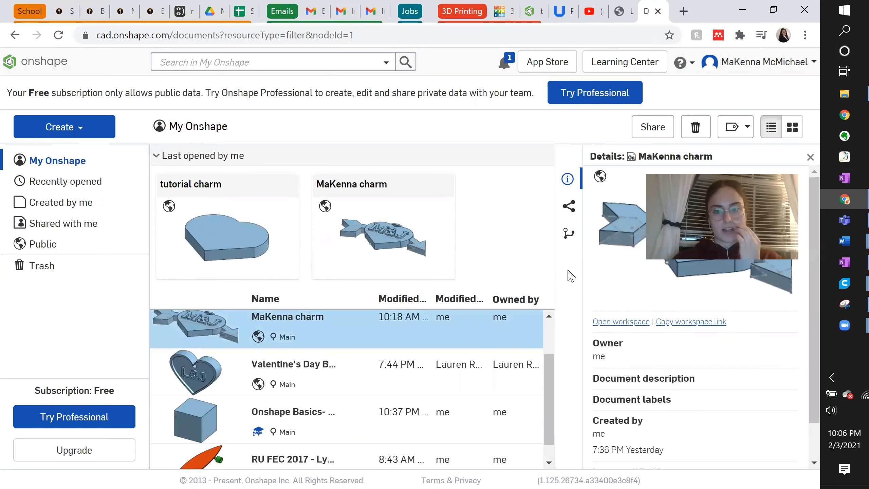
click(291, 320)
click(291, 320)
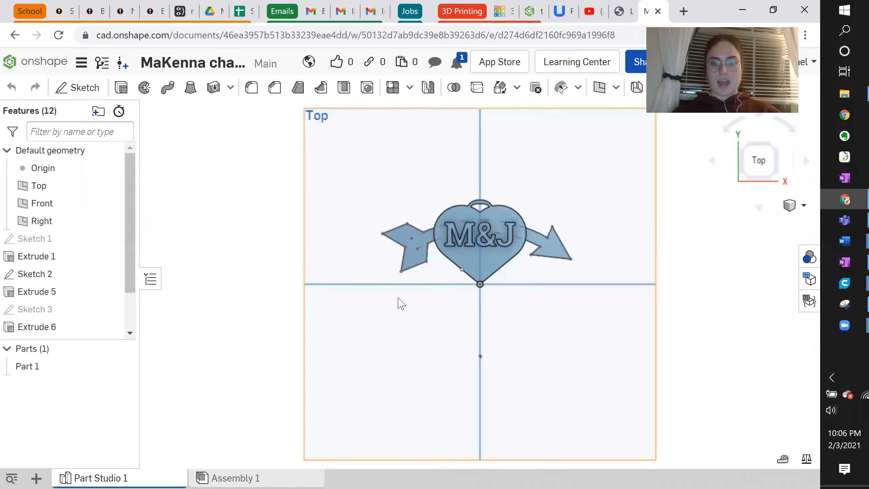
click(532, 11)
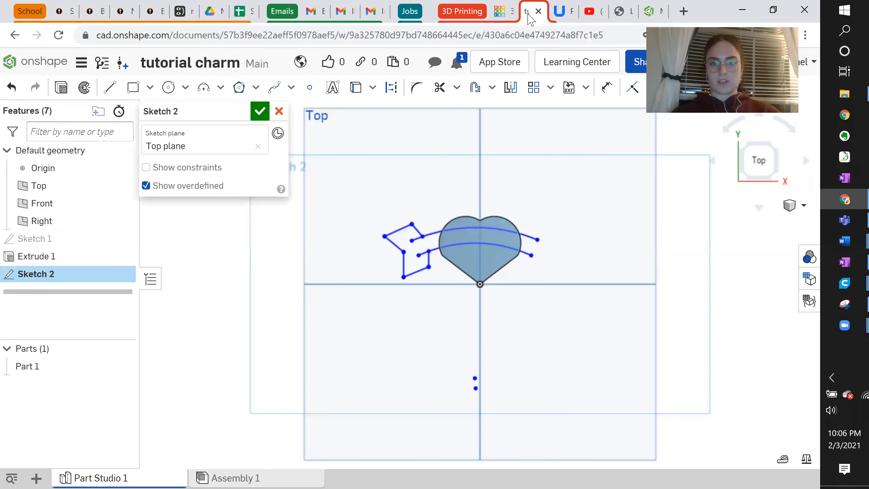
click(645, 15)
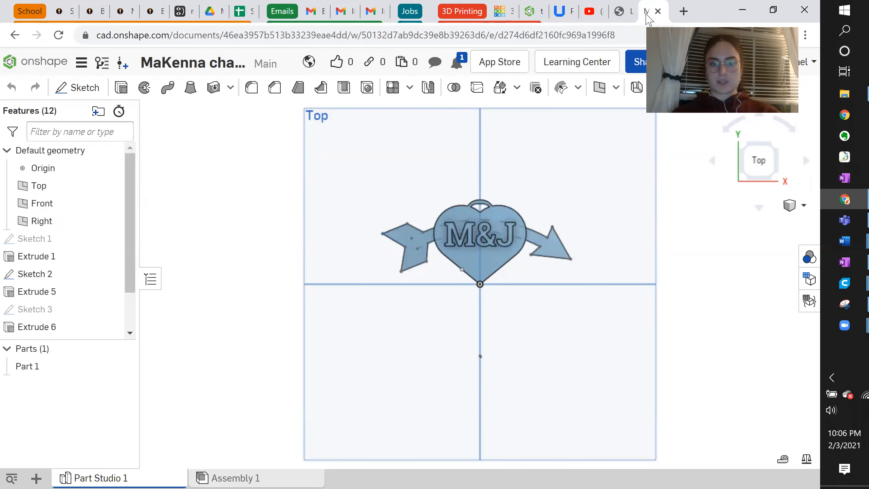
click(533, 12)
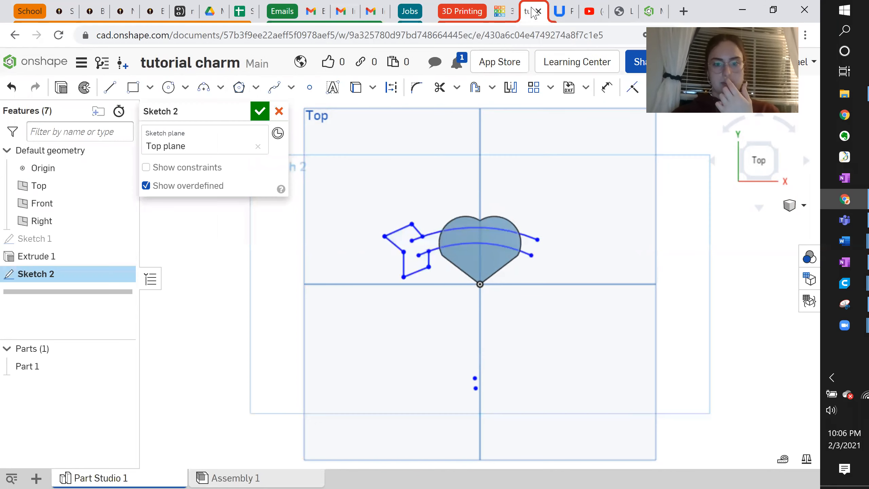
click(649, 11)
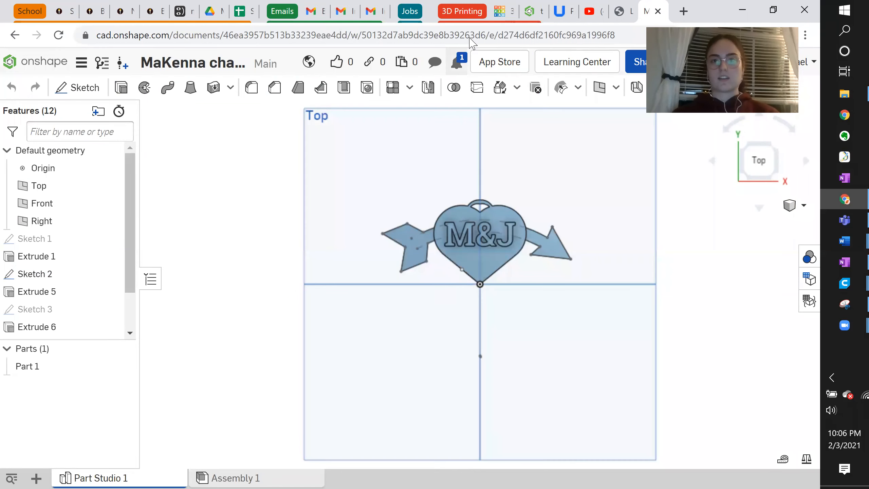
click(533, 11)
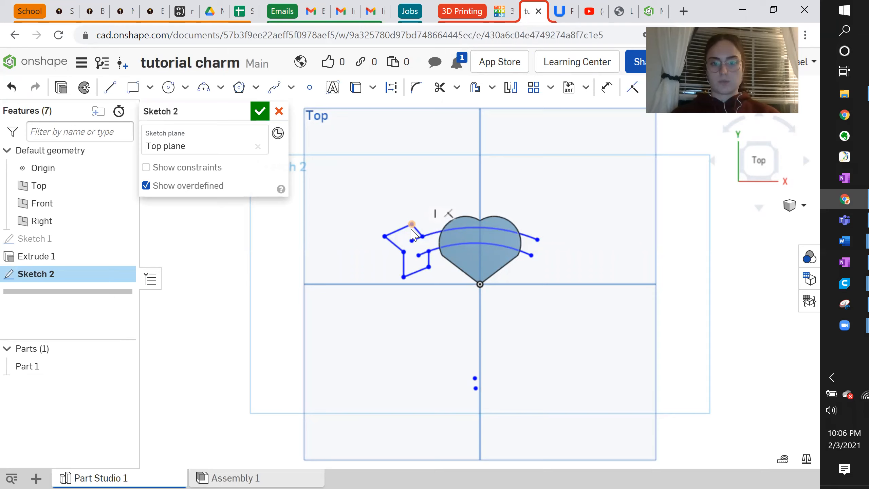
Step: Move the upper corners, the notch point and the lower inner corner of the arrow's tail to match the reference charm's shape more closely
drag(412, 230, 387, 240)
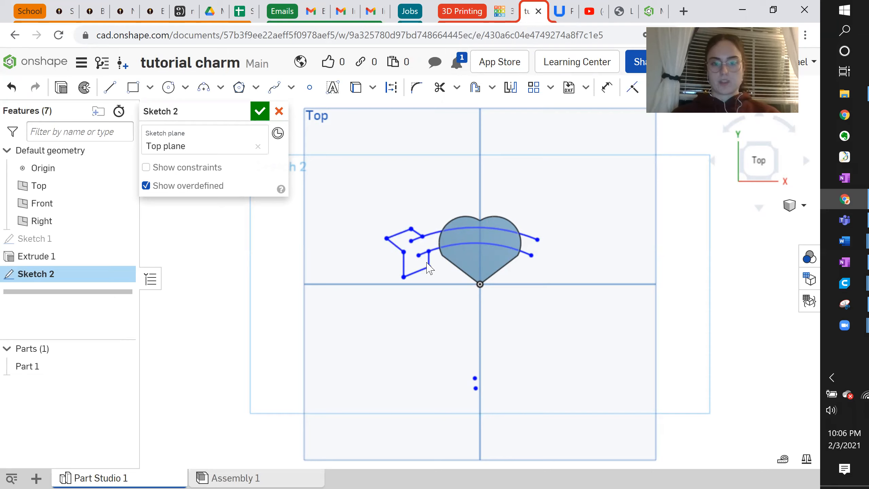
mouse_move(404, 252)
mouse_down()
mouse_move(406, 261)
mouse_move(408, 253)
mouse_up()
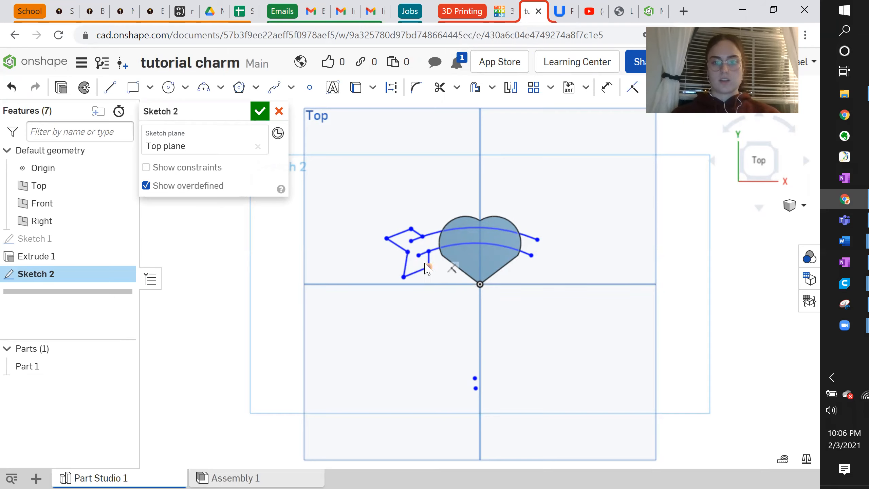
drag(424, 260, 428, 265)
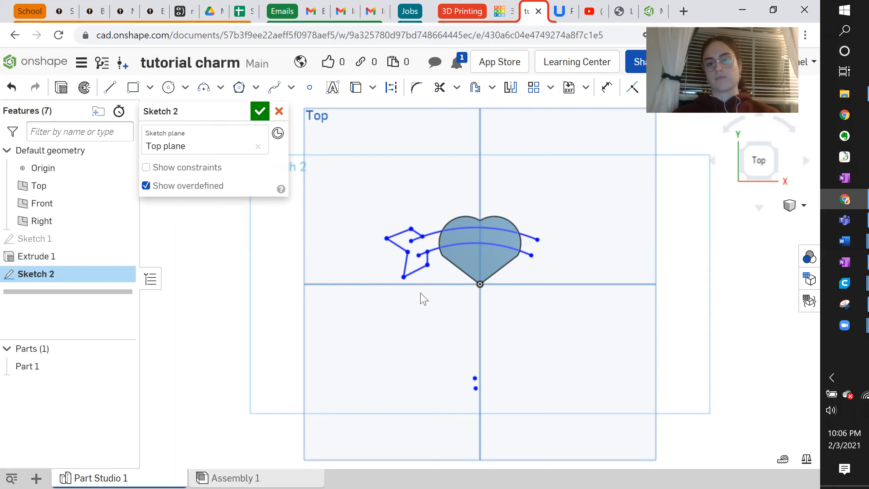
click(651, 12)
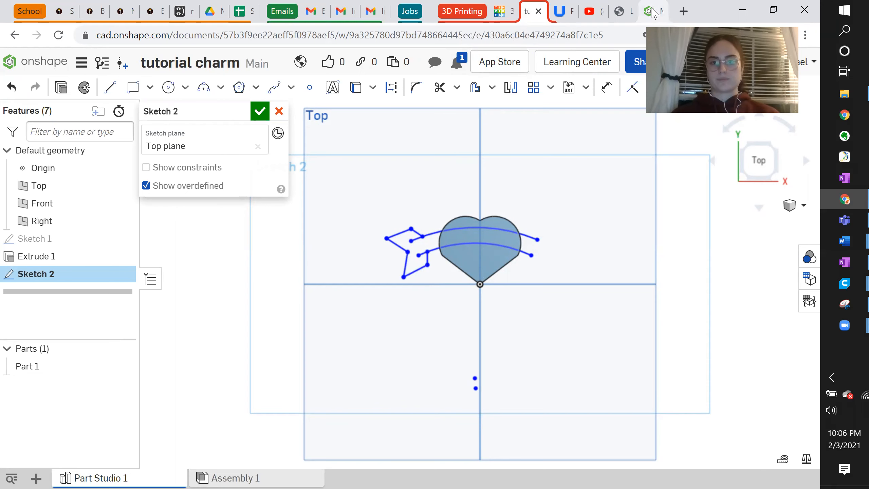
click(532, 11)
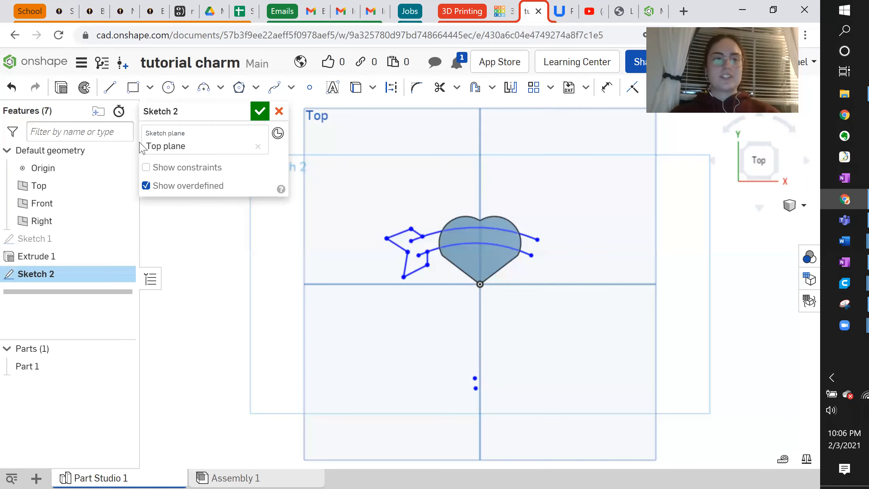
Step: Sketch a triangular arrowhead on the arcs' free ends with edges of about 0.7 and 0.74 in, joined to the arcs by lines about 0.19 in long
click(109, 88)
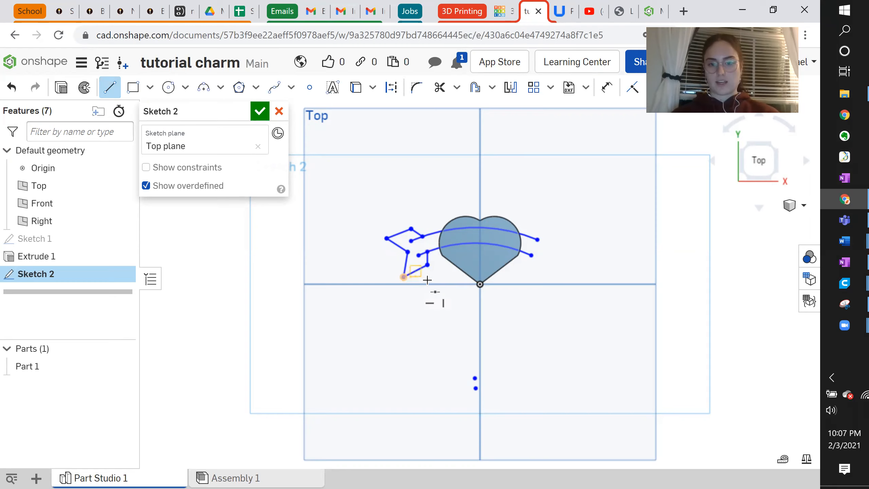
click(566, 263)
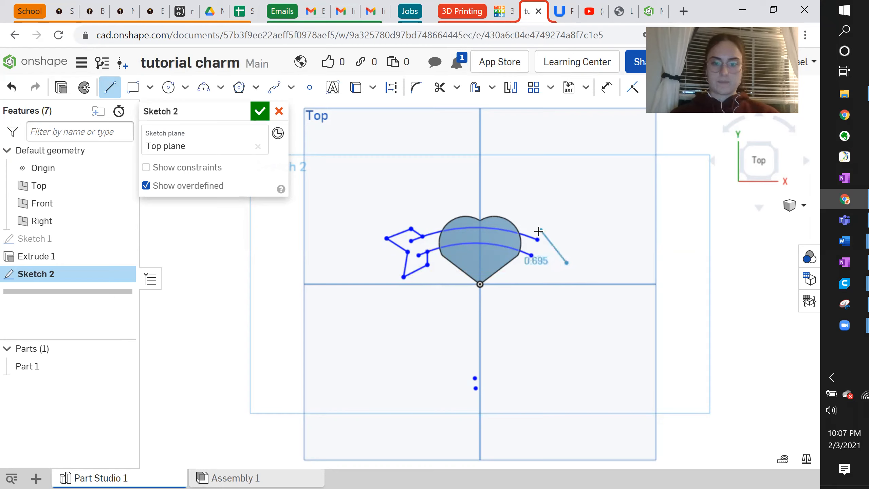
click(537, 229)
double_click(537, 238)
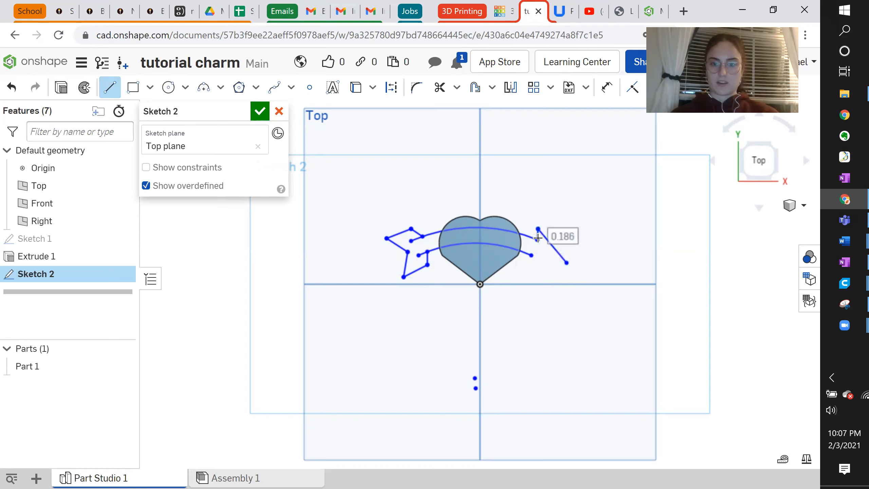
click(565, 262)
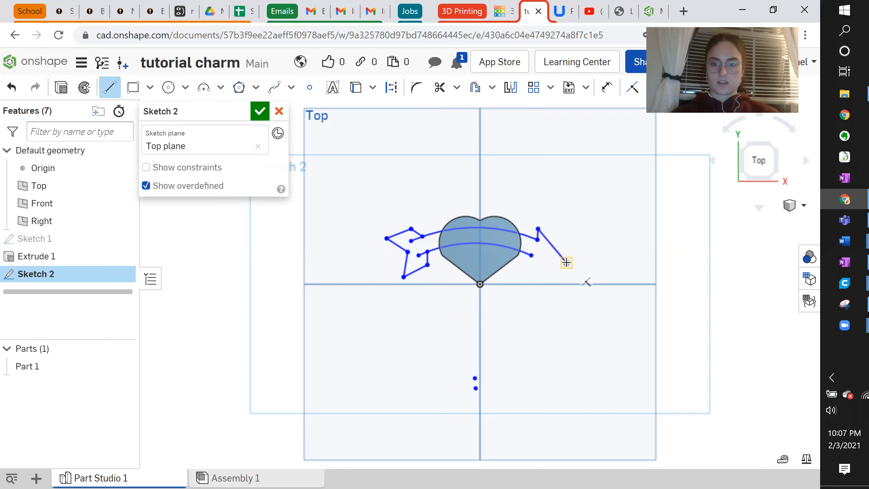
click(522, 263)
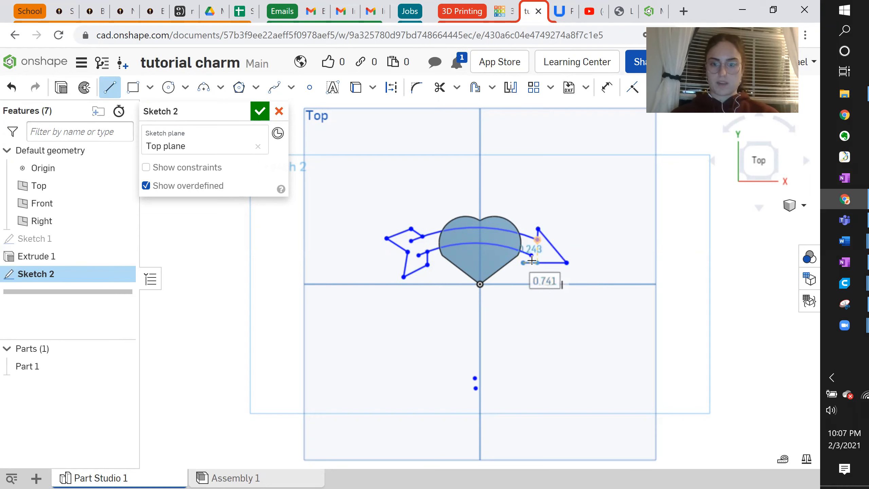
right_click(531, 259)
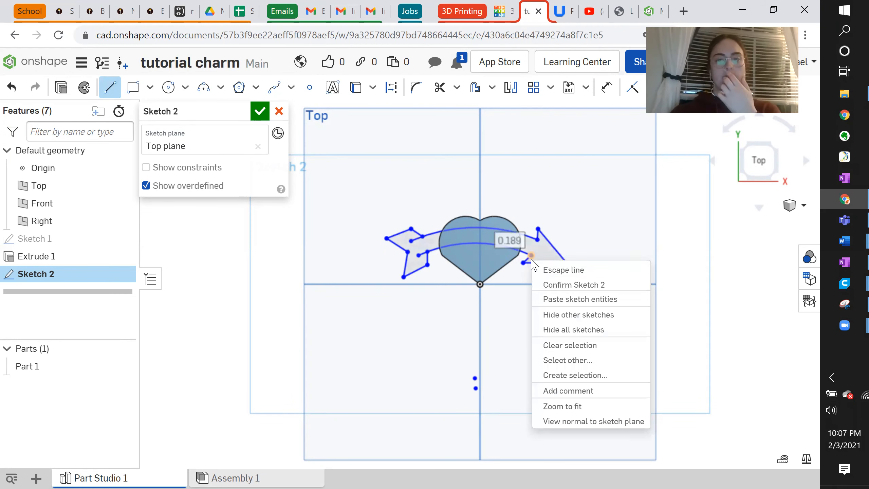
click(563, 271)
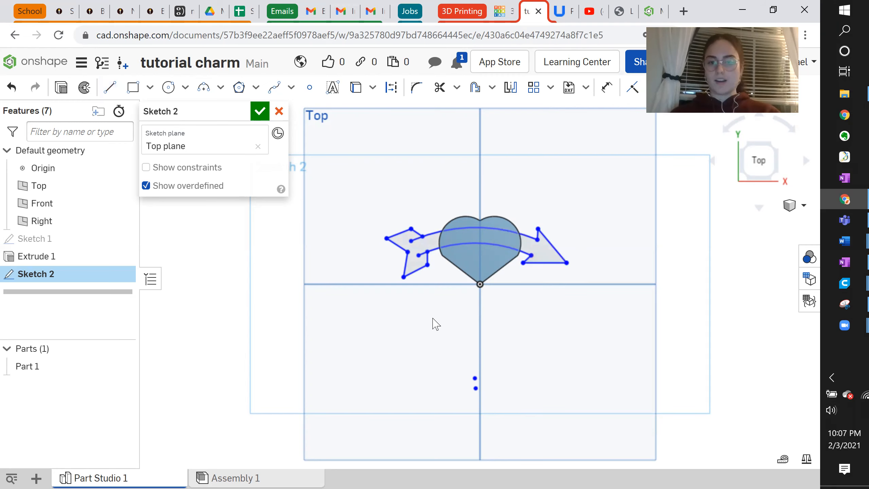
Step: Compare the arrow with the finished reference charm and finish the arrow sketch
click(652, 14)
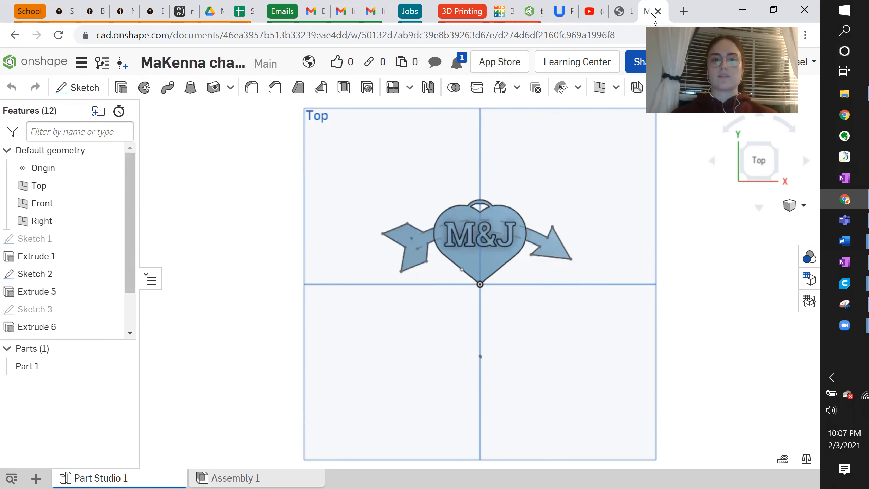
click(532, 11)
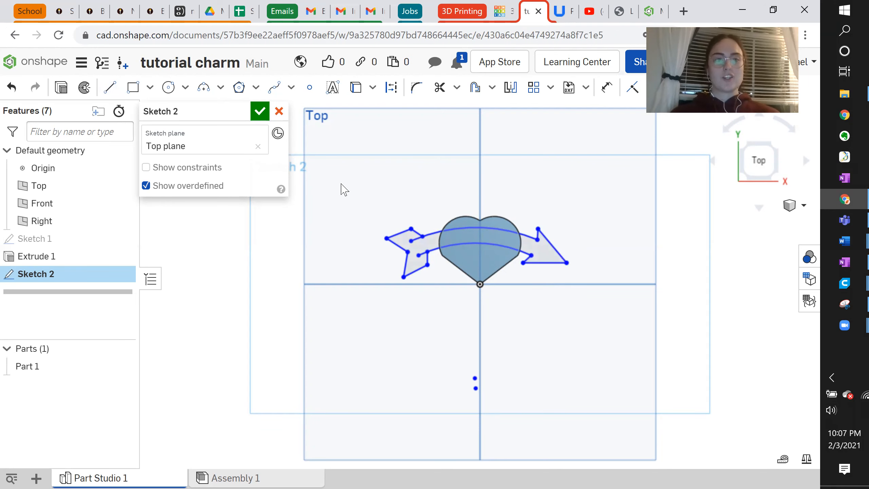
click(260, 112)
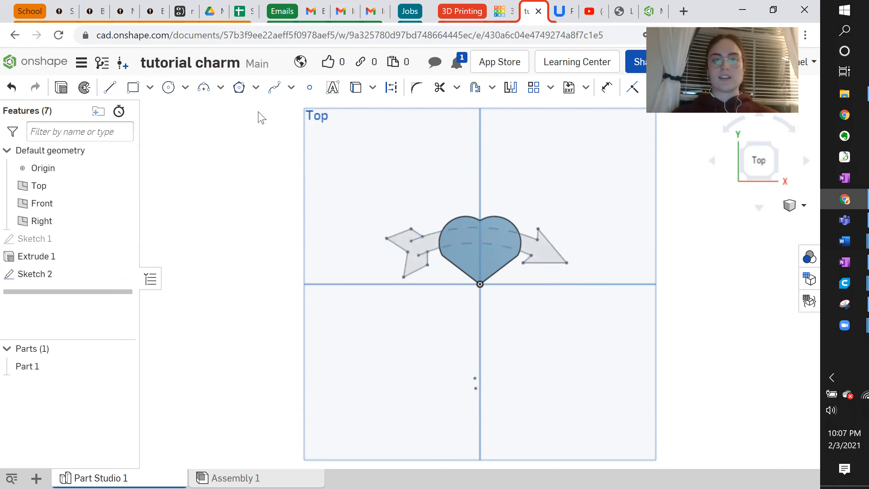
double_click(60, 283)
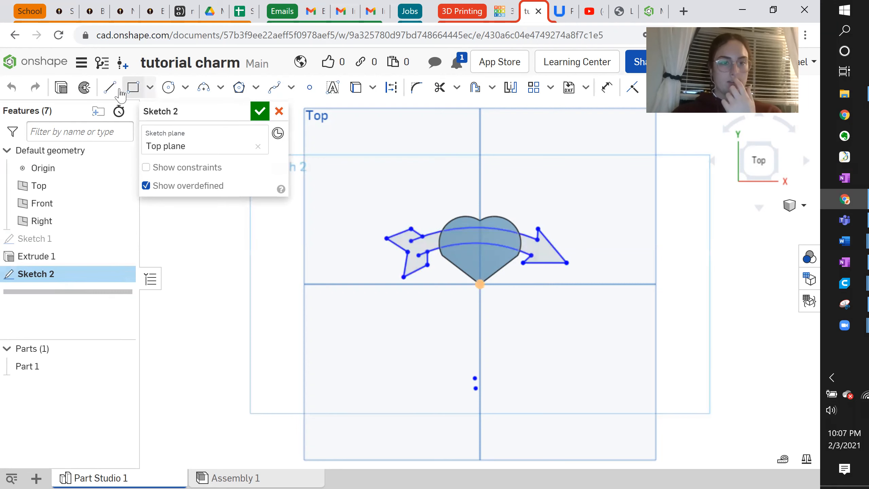
click(260, 111)
Step: Extrude the arrow sketch 5 mm as a blind extrusion added to the heart
click(40, 275)
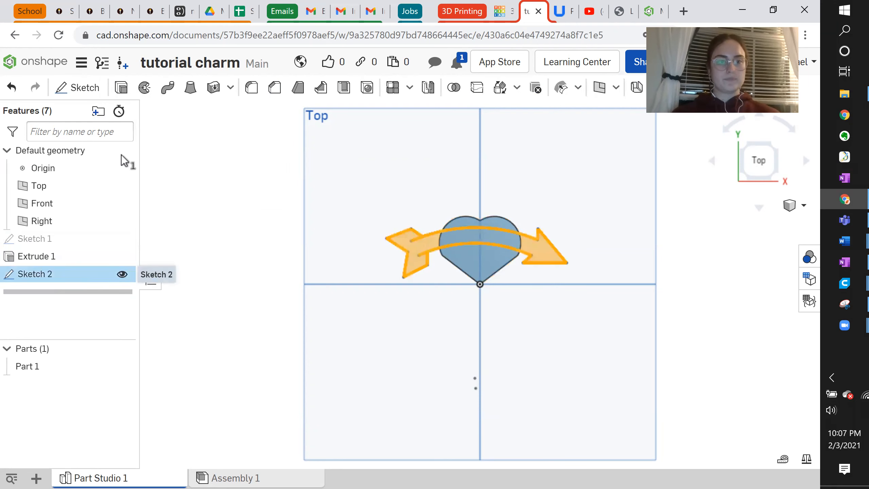
click(121, 88)
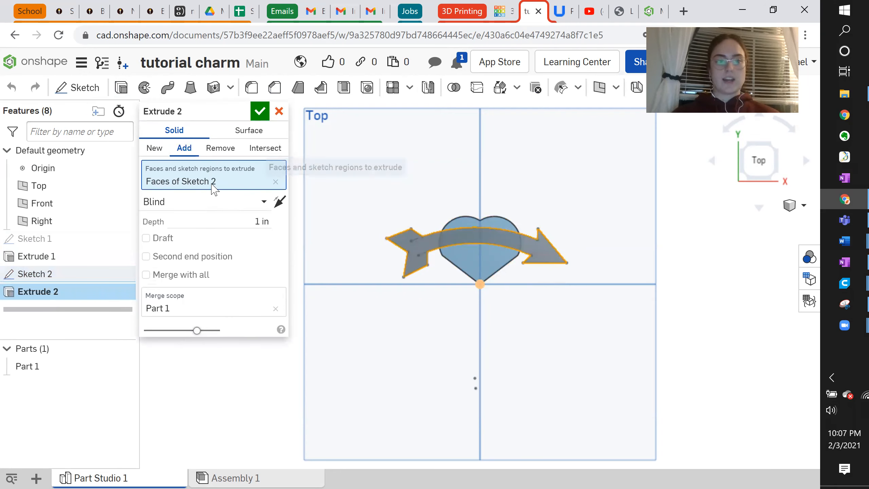
click(265, 222)
text(5 mm)
click(247, 238)
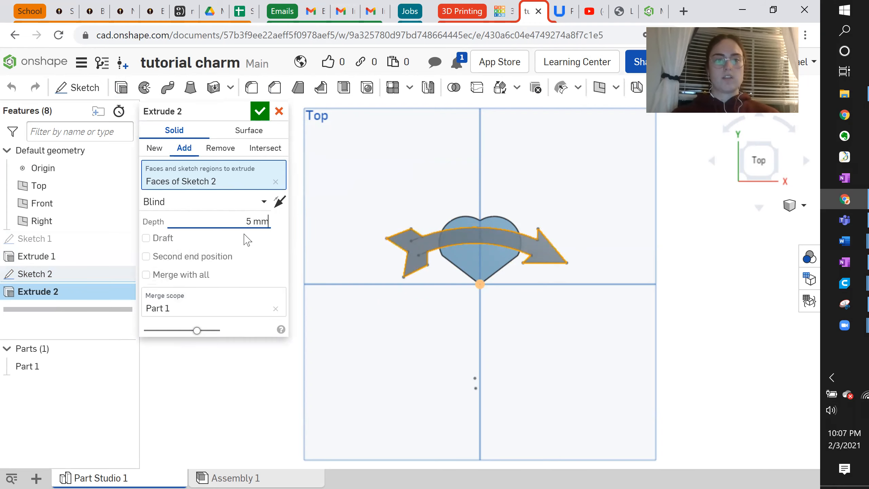
click(260, 111)
Step: Start a new sketch on the Top plane and review the hanging loop on the finished reference charm
right_drag(442, 268, 461, 274)
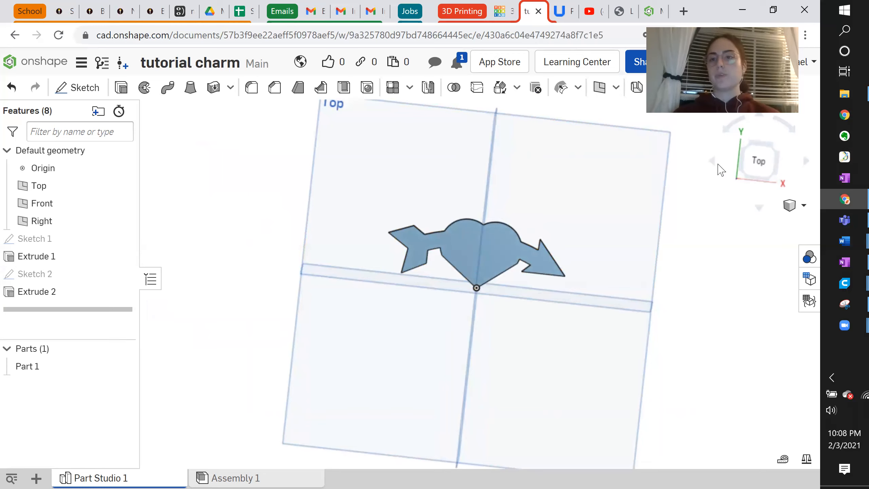
click(755, 167)
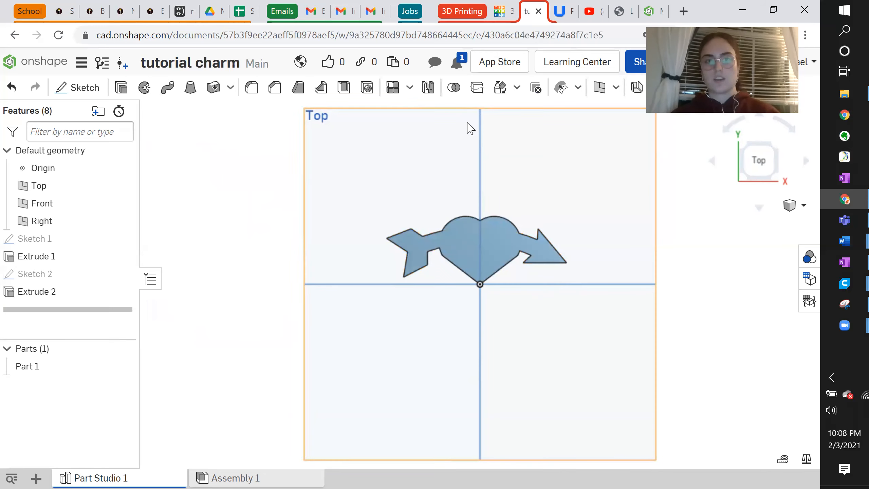
click(79, 88)
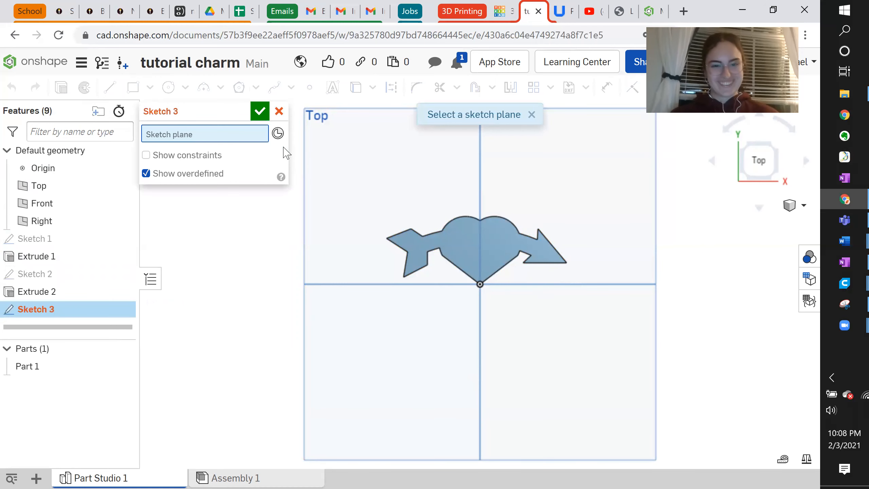
click(339, 155)
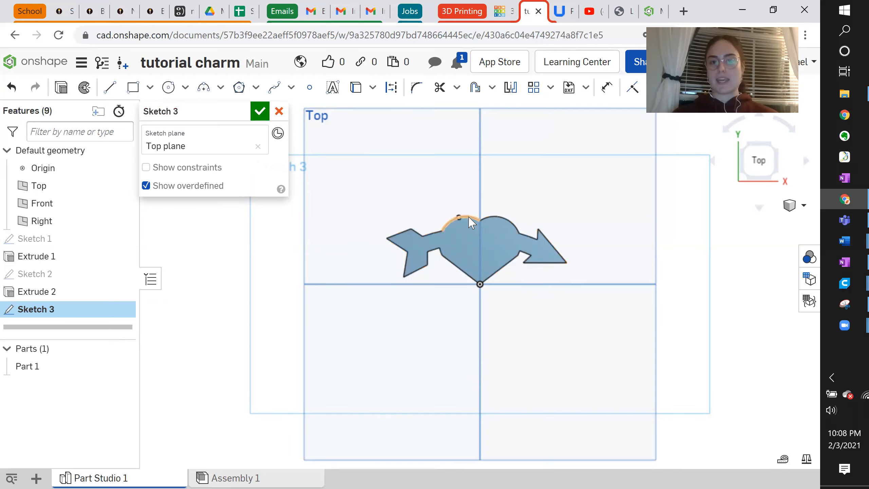
click(644, 13)
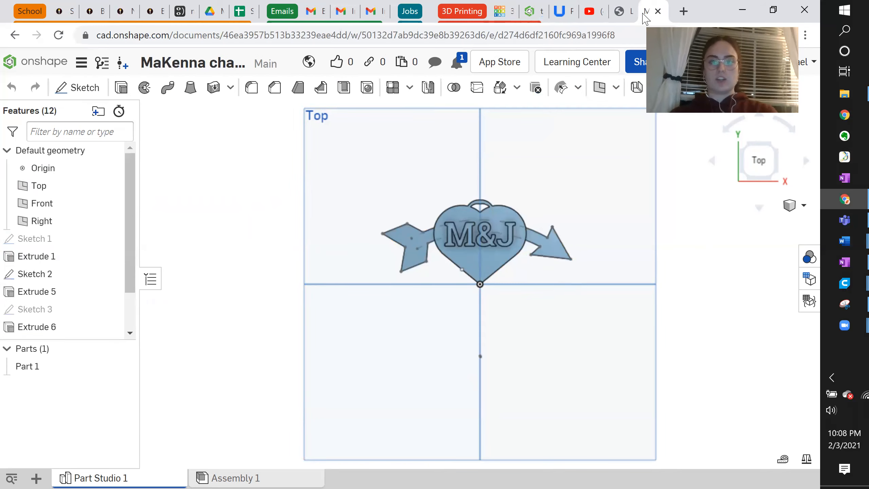
click(531, 11)
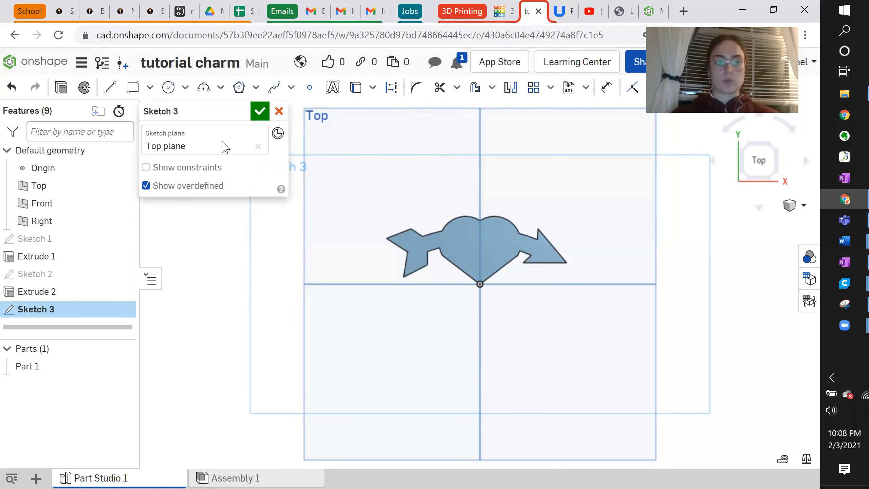
Step: Sketch a three-point arc with a radius of about 0.214 in from the heart's left lobe to the vertical centre line above the notch
scroll(486, 221, up, 3)
scroll(486, 221, down, 6)
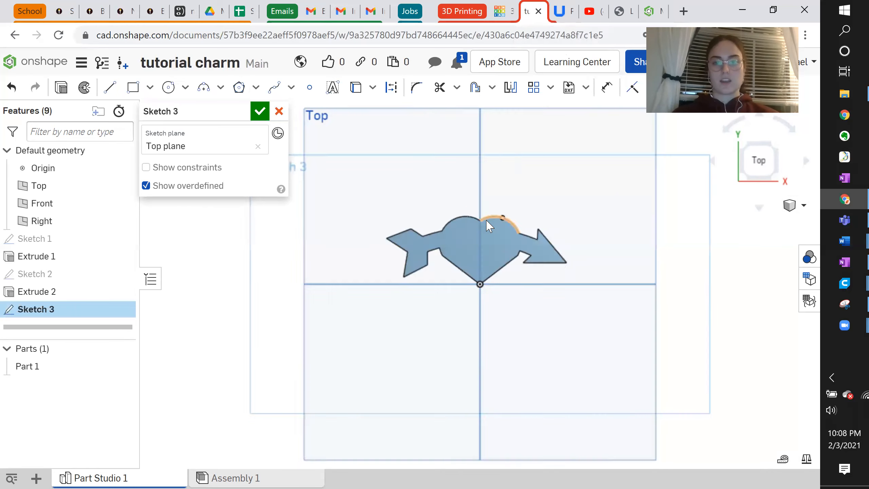
click(758, 163)
scroll(517, 255, up, 5)
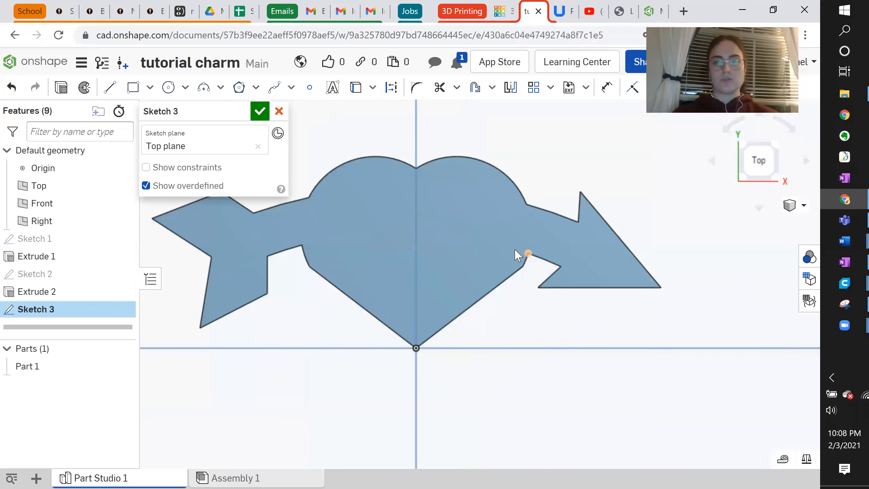
click(203, 89)
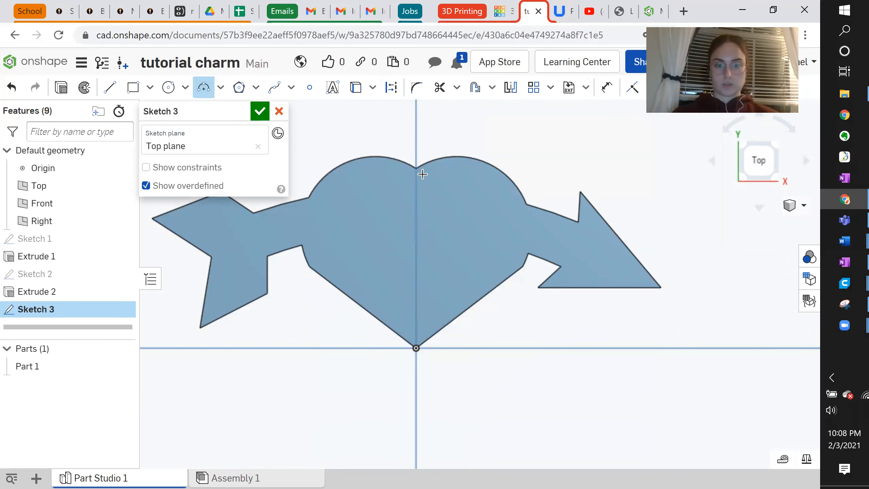
click(379, 156)
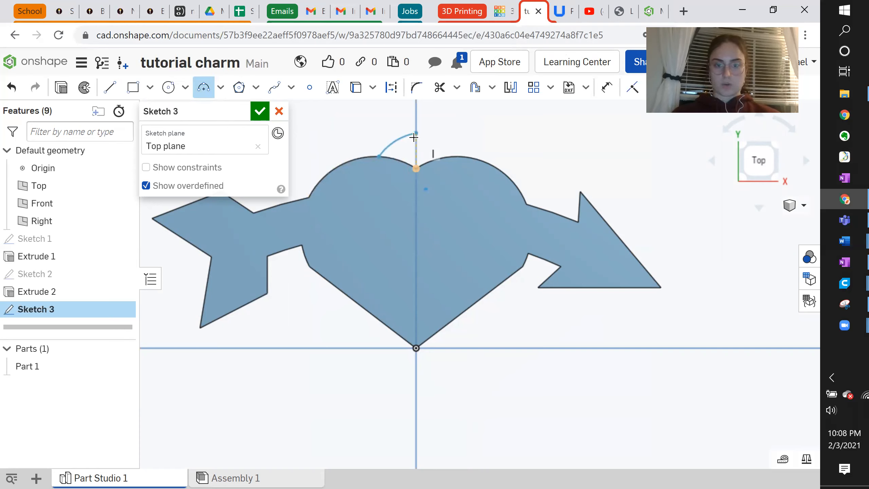
click(416, 137)
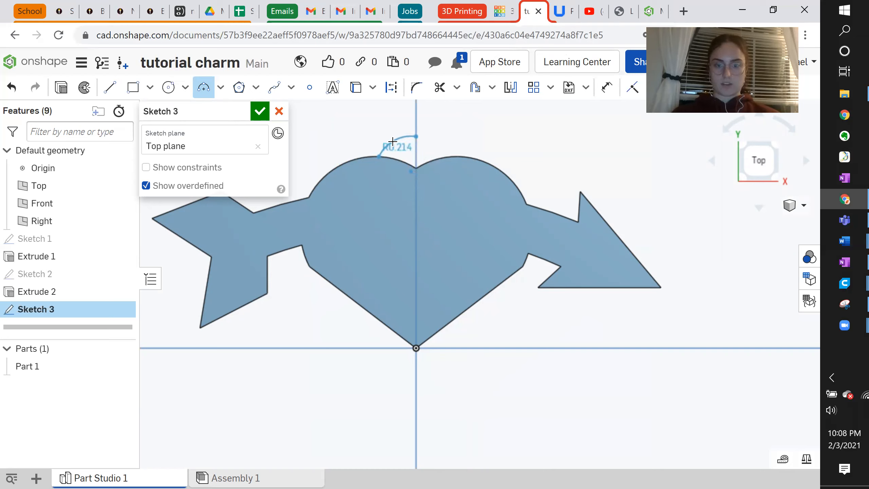
click(392, 142)
right_click(392, 141)
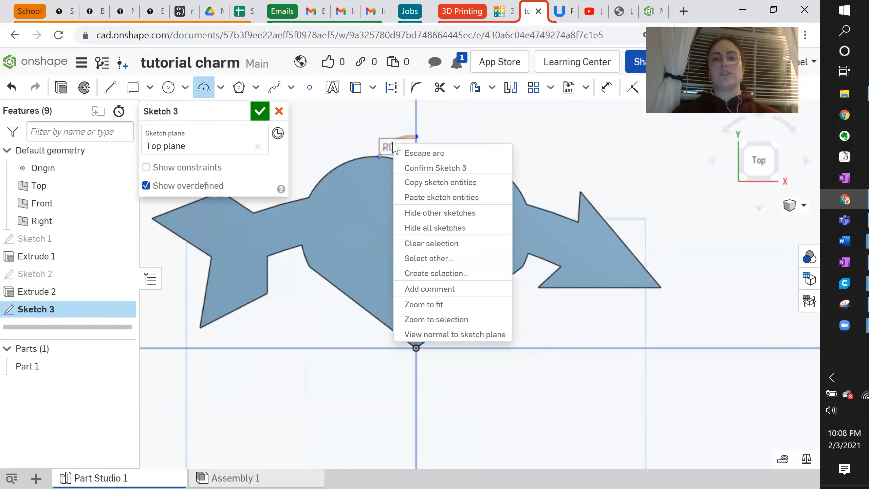
click(413, 153)
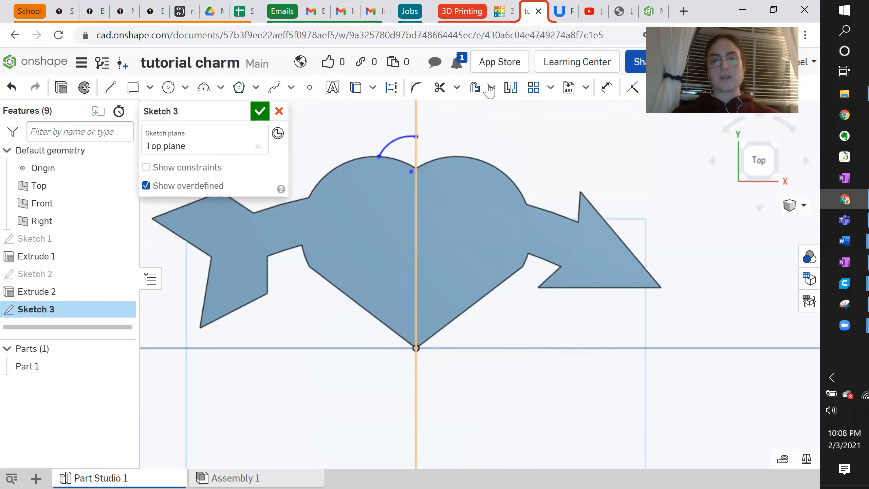
Step: Mirror the arc across the vertical centre line to span both lobes of the heart
click(511, 90)
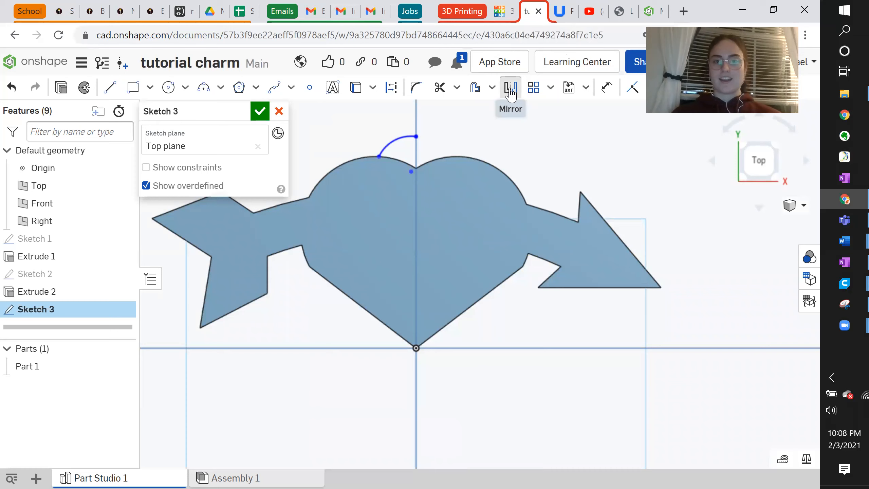
click(416, 147)
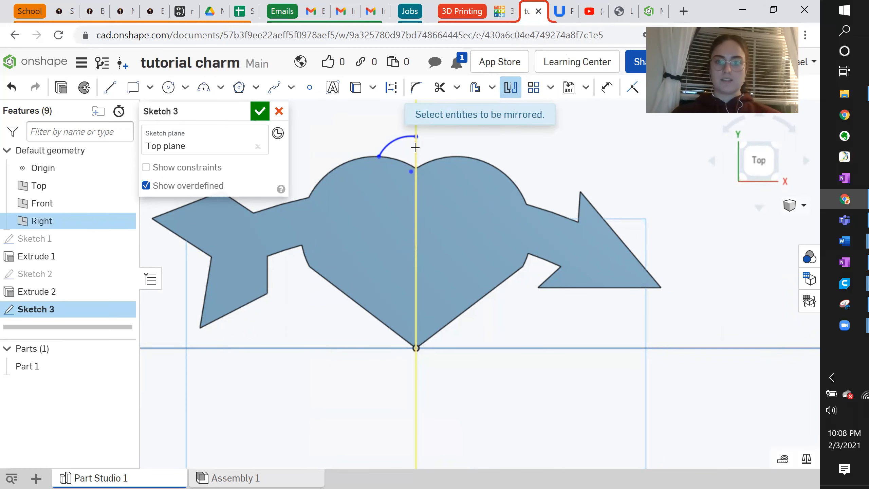
click(392, 139)
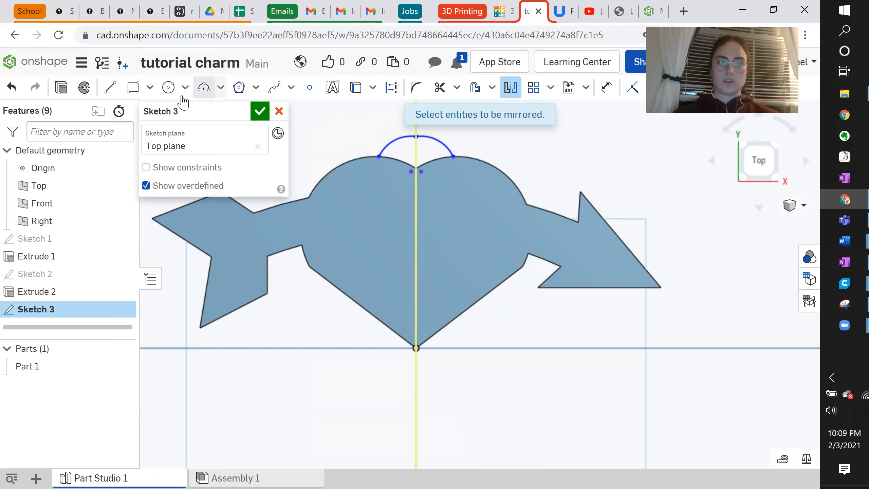
click(201, 93)
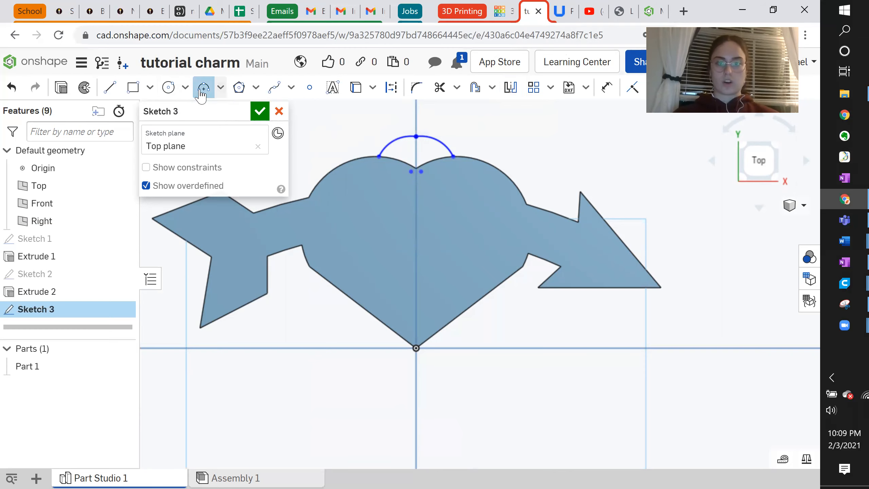
scroll(393, 156, up, 5)
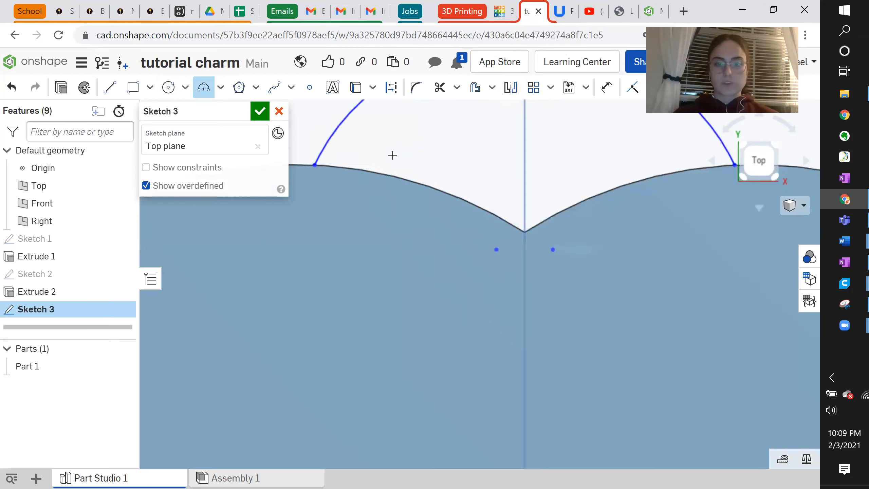
scroll(393, 155, down, 5)
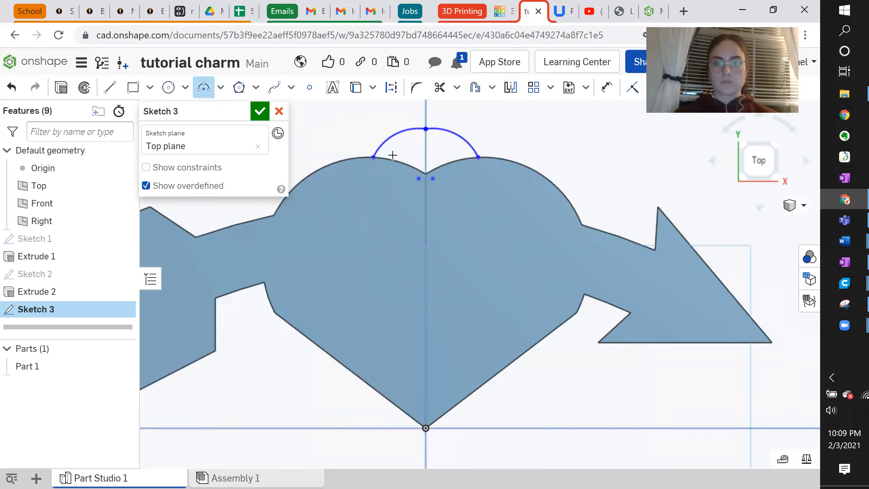
right_click(400, 150)
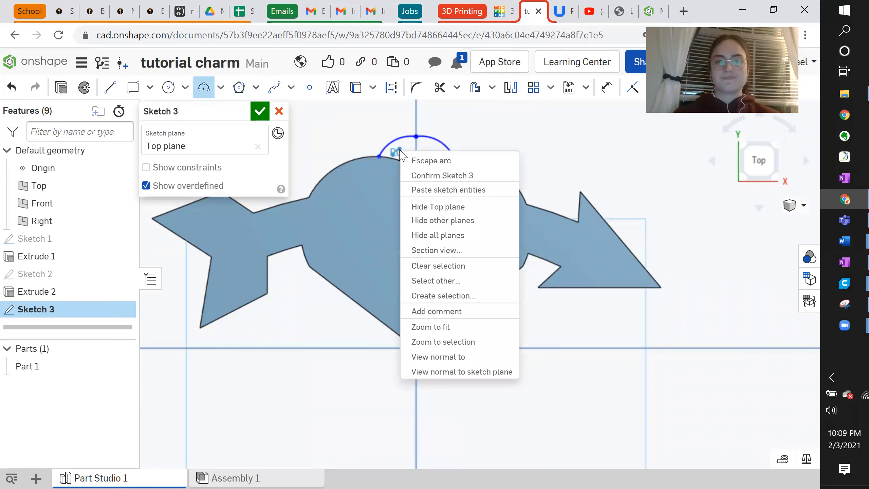
click(416, 160)
Step: Try to smooth the peak where the two mirrored arcs meet by moving their shared endpoint slightly down the centre line
click(759, 161)
scroll(465, 201, up, 5)
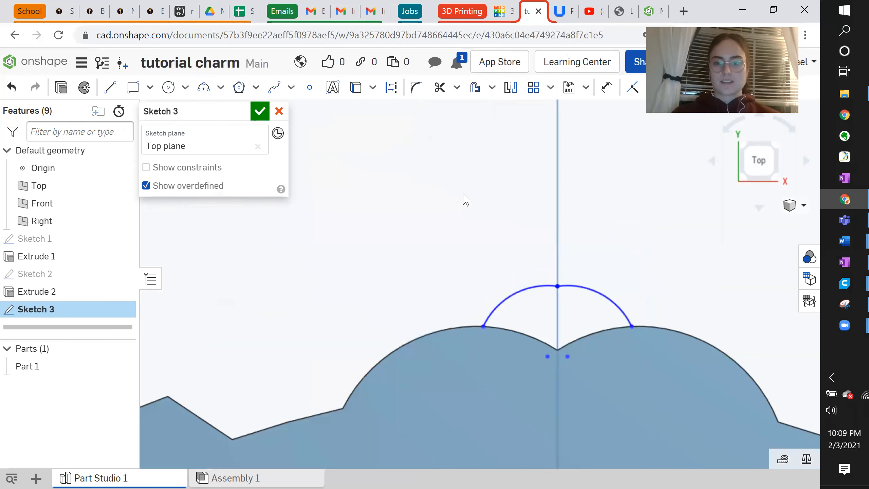
scroll(520, 244, up, 3)
scroll(520, 243, down, 3)
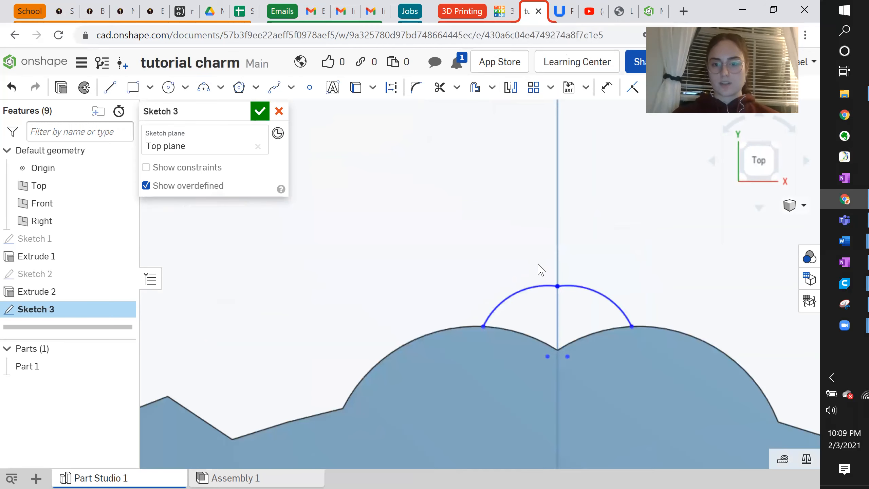
scroll(551, 324, up, 4)
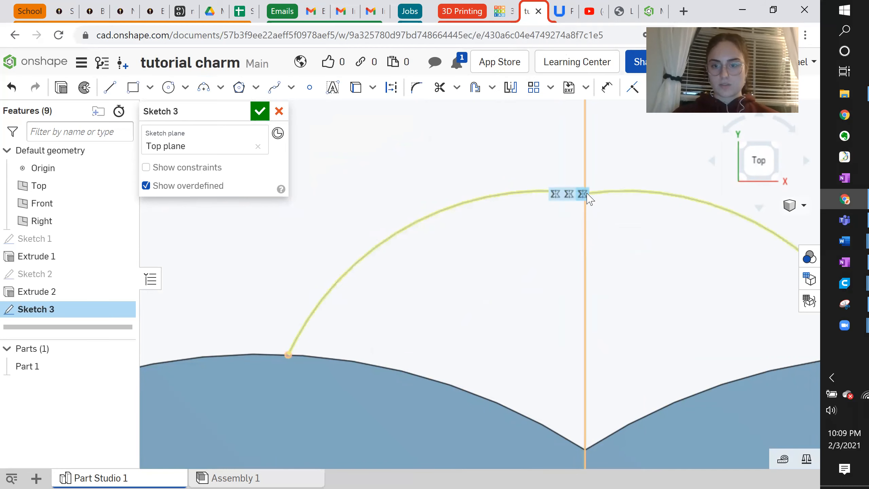
mouse_move(587, 189)
mouse_down()
mouse_move(585, 135)
mouse_move(583, 199)
mouse_up()
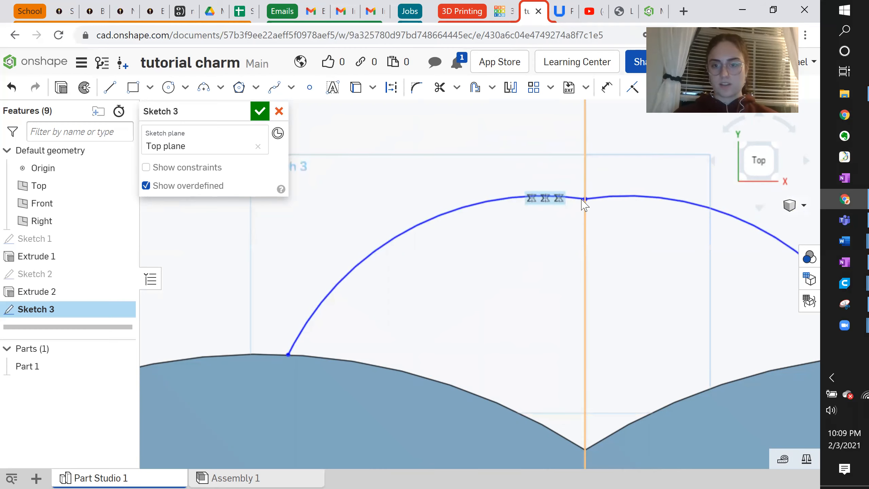
scroll(585, 205, down, 5)
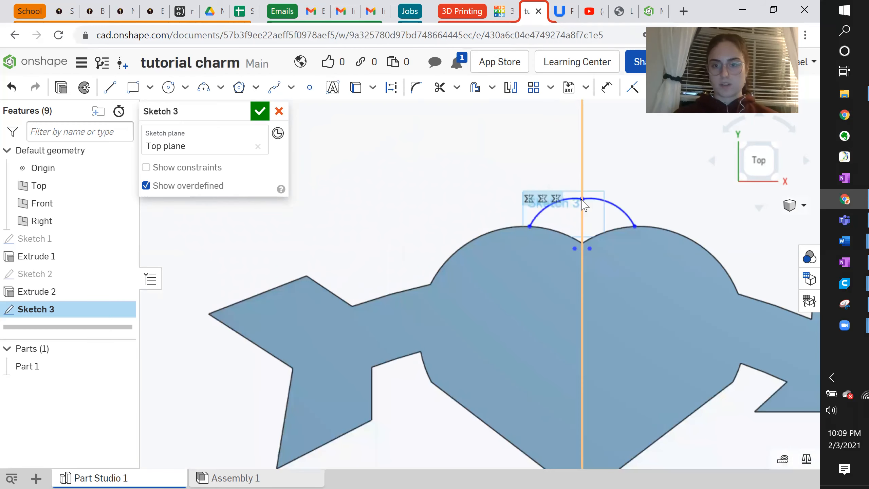
Step: Delete both the mirrored arc and the original arc above the heart
click(612, 207)
key(Delete)
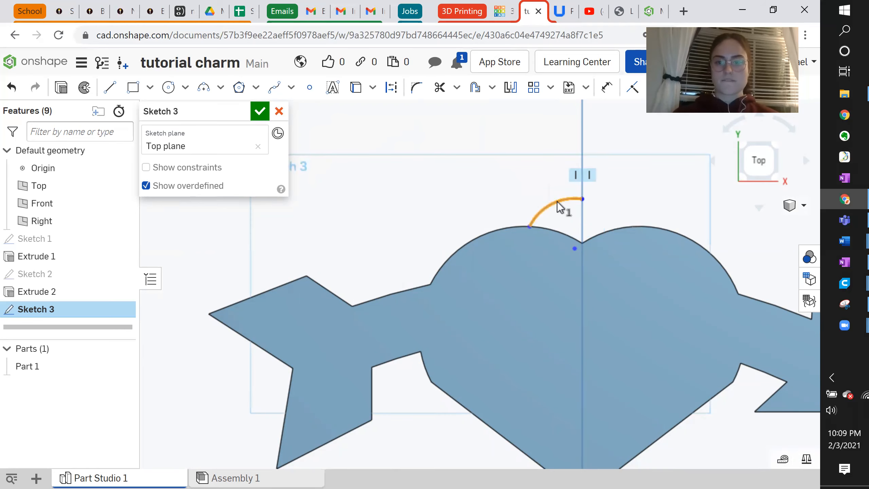
click(557, 201)
key(Delete)
Step: Sketch the loop's outer three-point arc, radius about 0.208 in, from the heart's left lobe to the vertical centre line
click(204, 87)
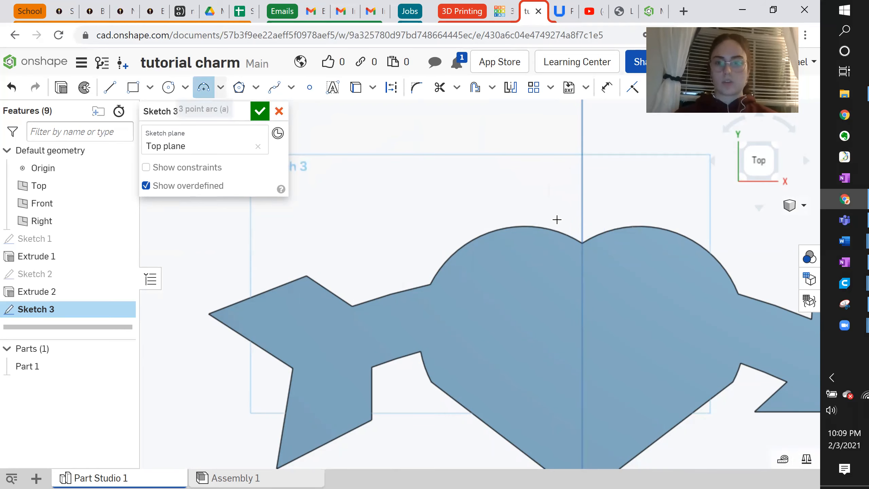
click(538, 226)
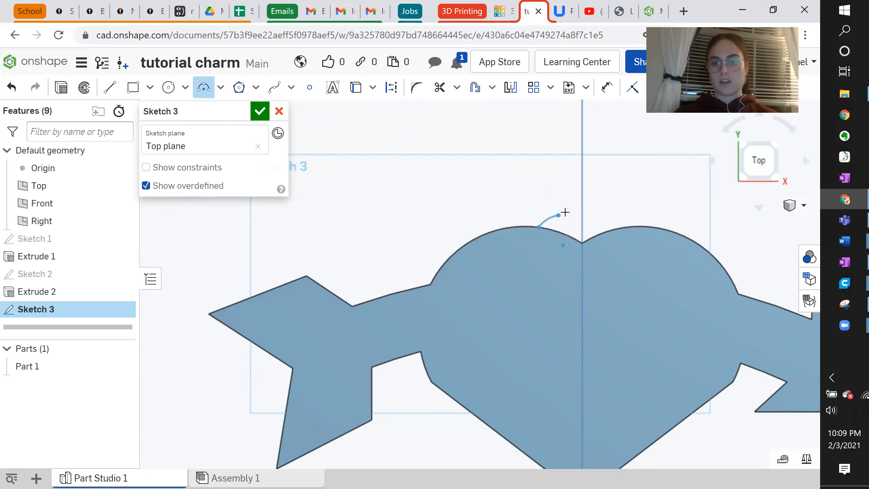
click(582, 205)
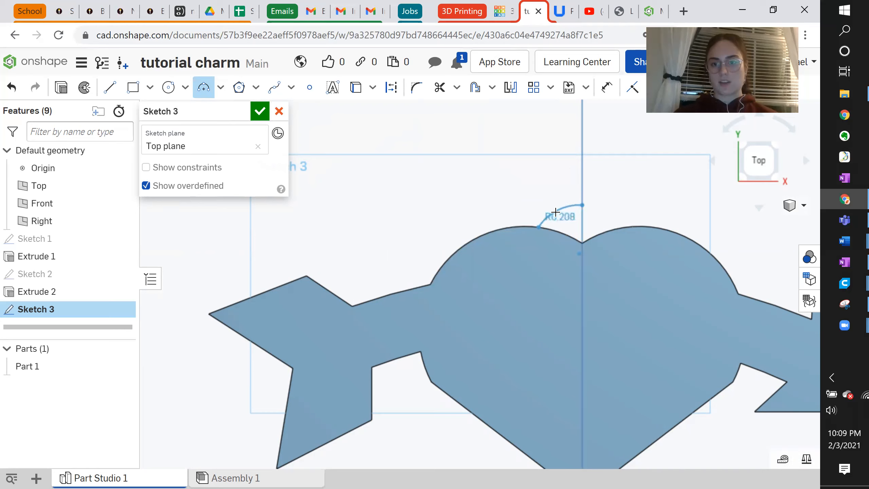
click(555, 212)
right_click(555, 212)
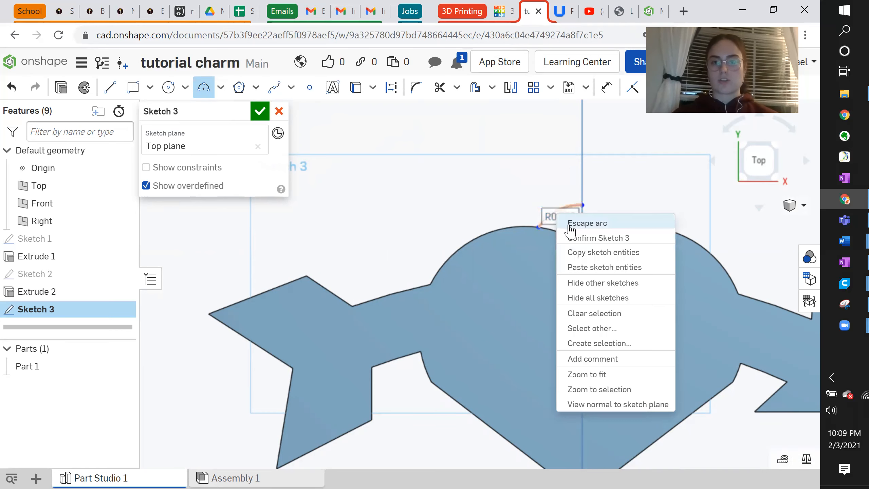
click(571, 225)
Step: Mirror the outer loop arc across the vertical centre line onto the heart's right lobe
click(510, 87)
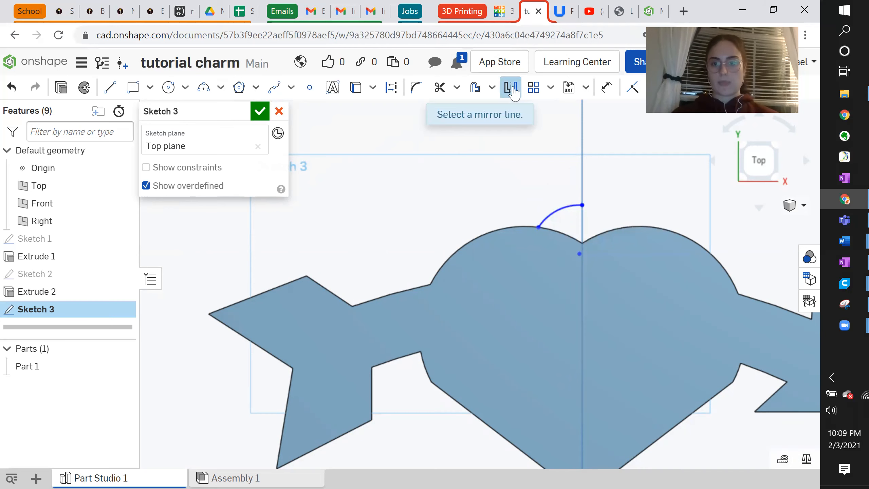
click(582, 221)
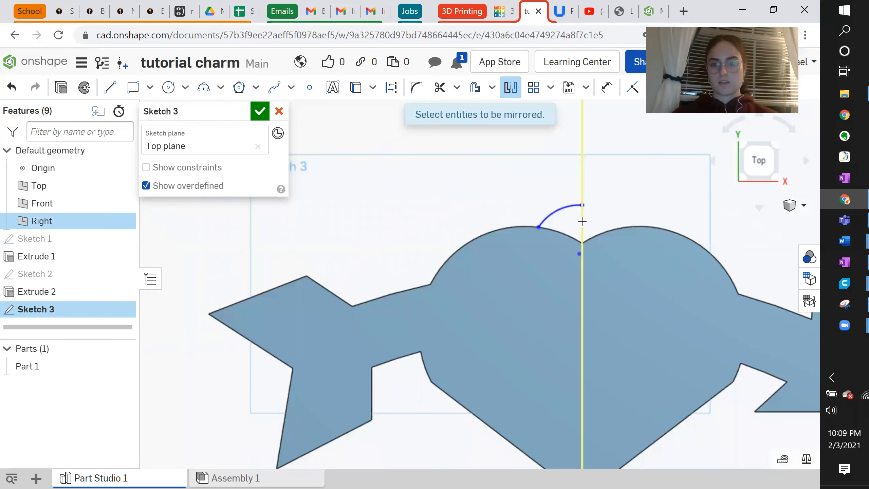
click(563, 209)
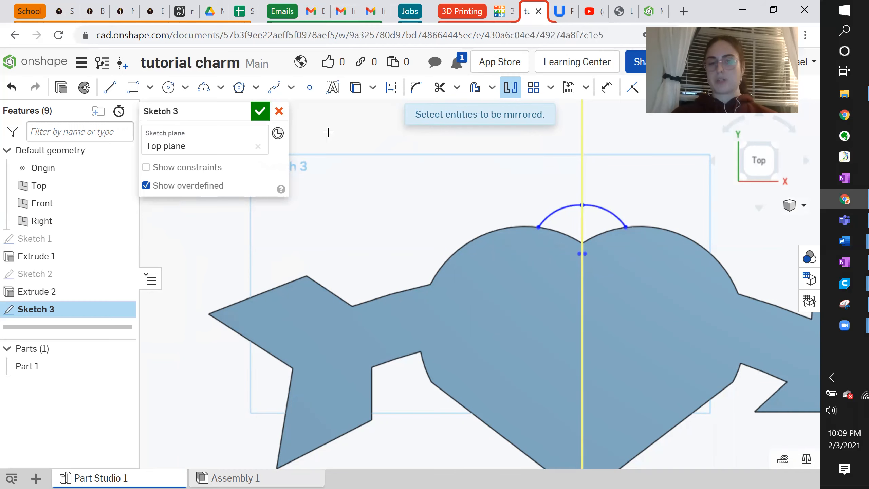
Step: Sketch the loop's inner three-point arc, radius about 0.138 in, from the left lobe to the centre line beneath the outer arc
click(204, 88)
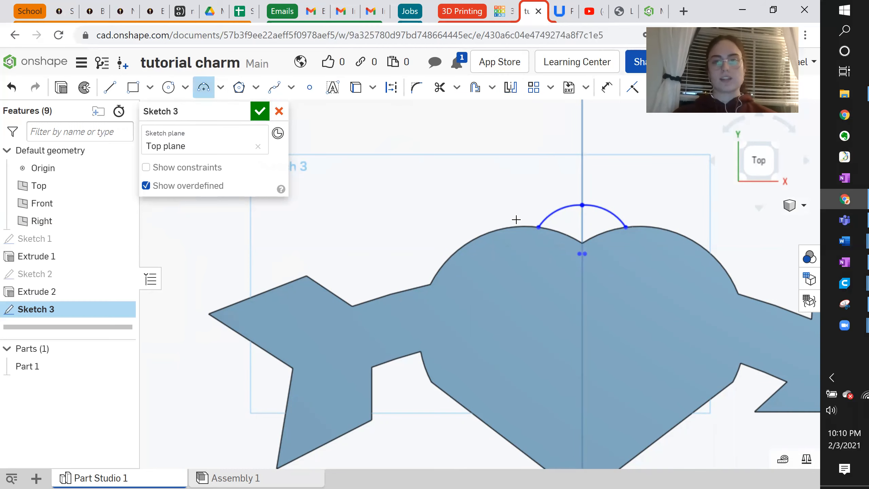
scroll(552, 227, up, 5)
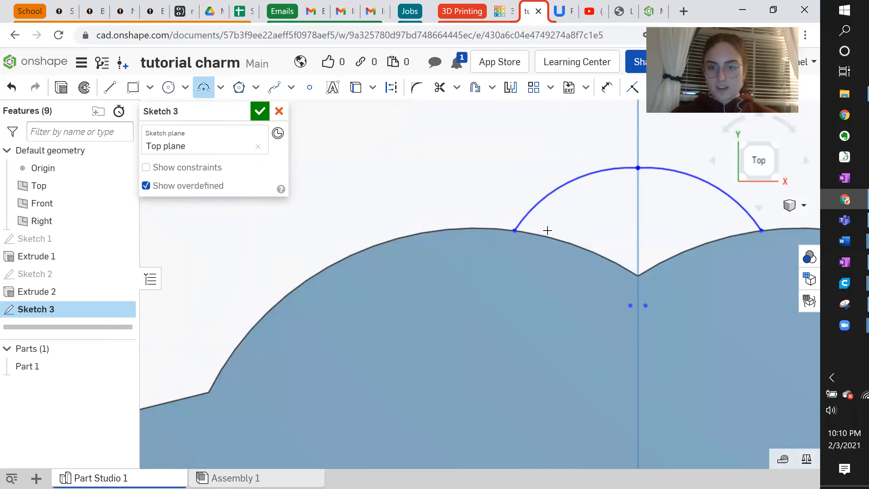
click(559, 239)
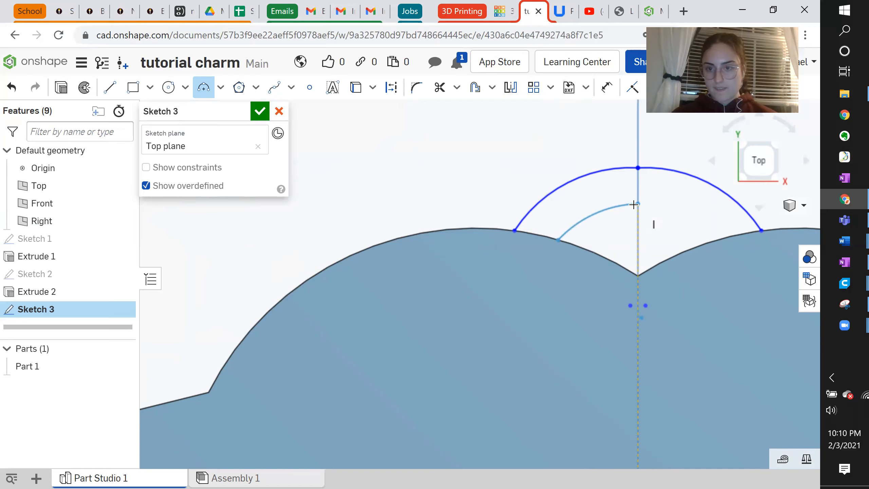
click(638, 205)
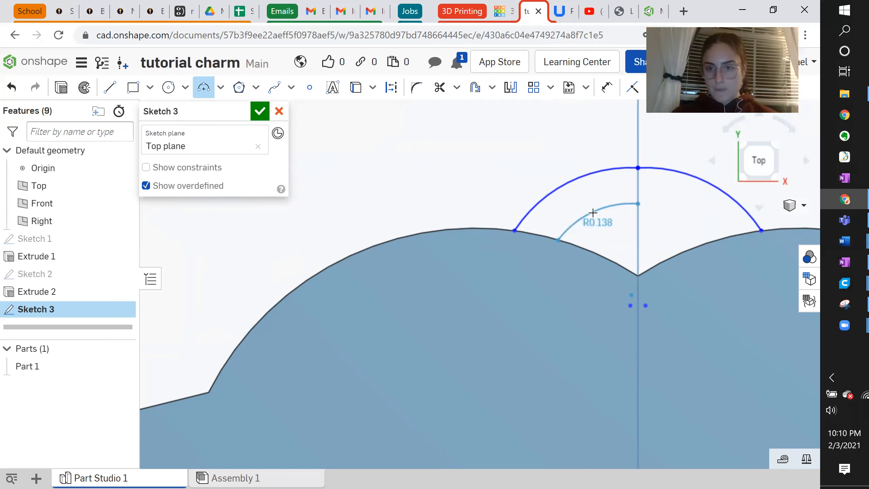
click(592, 213)
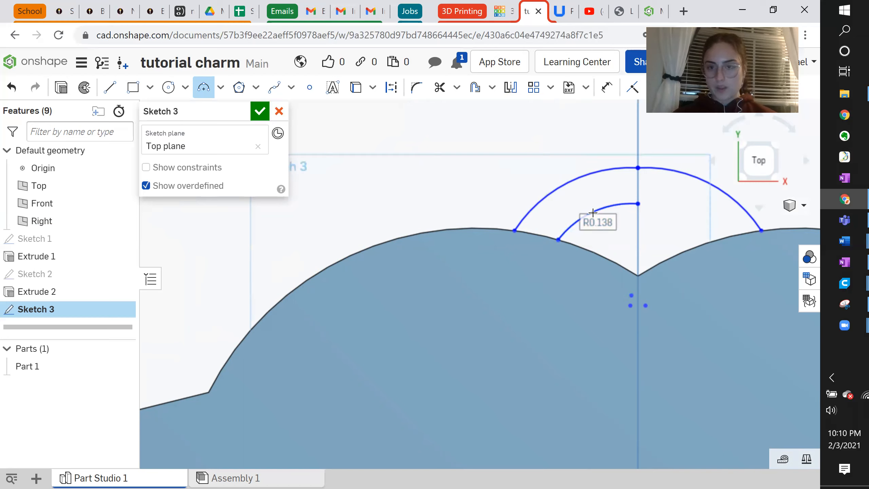
right_click(594, 215)
click(606, 228)
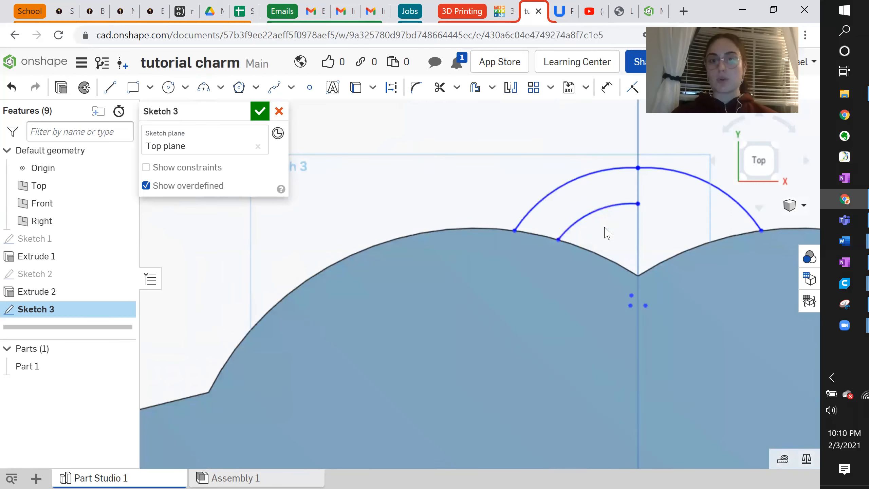
Step: Mirror the loop's inner arc across the vertical centre line onto the heart's right lobe
click(510, 87)
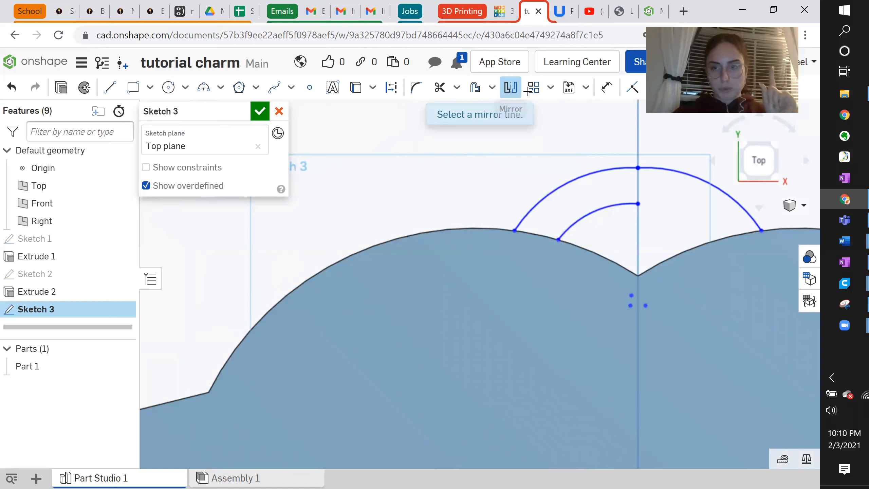
click(638, 229)
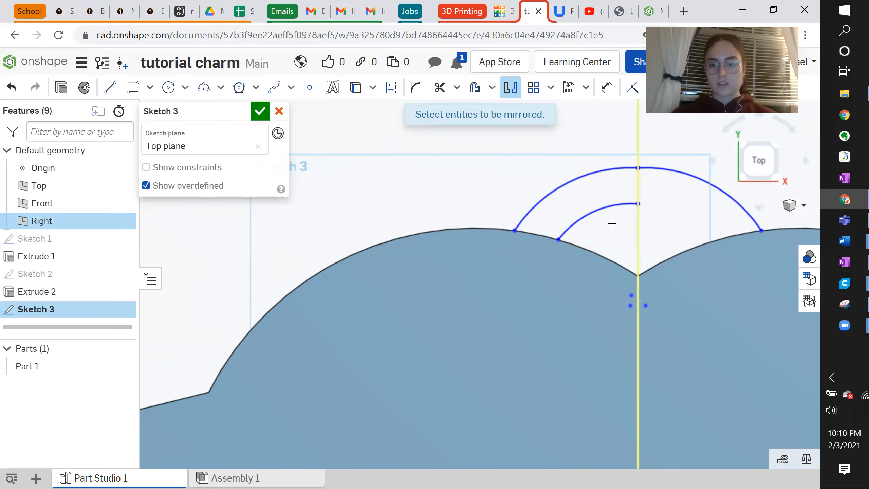
click(593, 212)
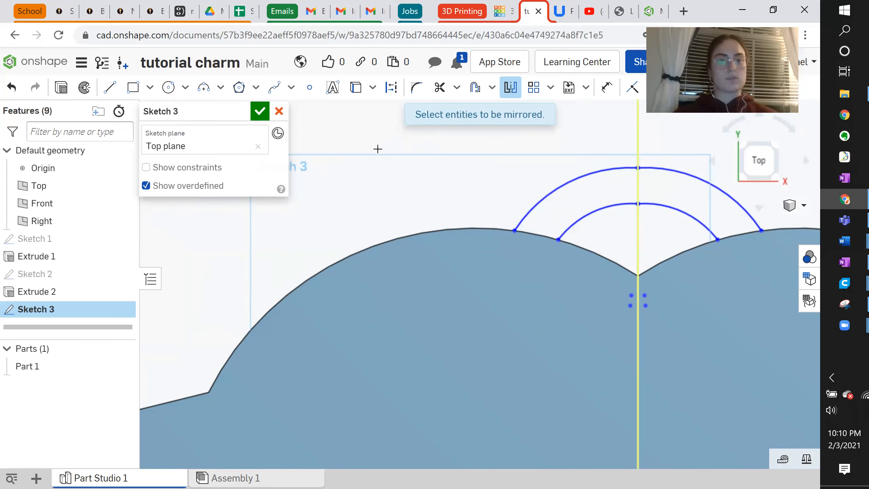
Step: Close both ends of the loop profile with straight lines about 0.067 in long joining the outer and inner arcs
click(111, 88)
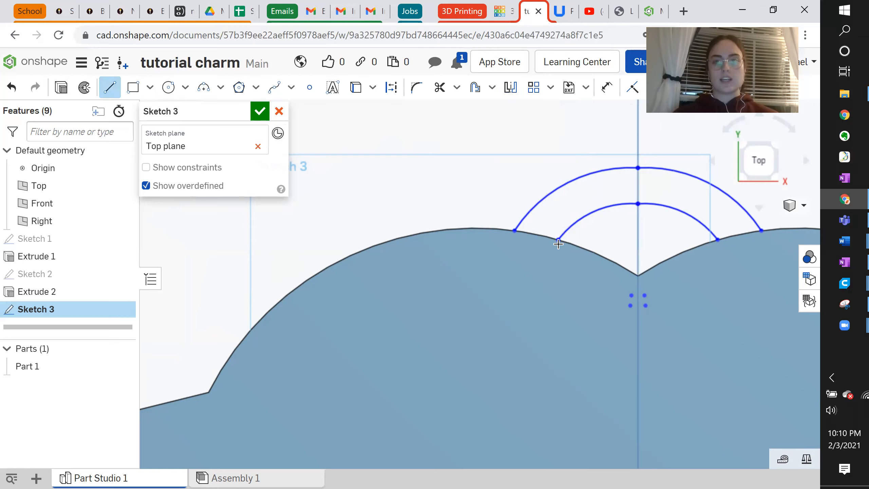
click(514, 231)
click(558, 240)
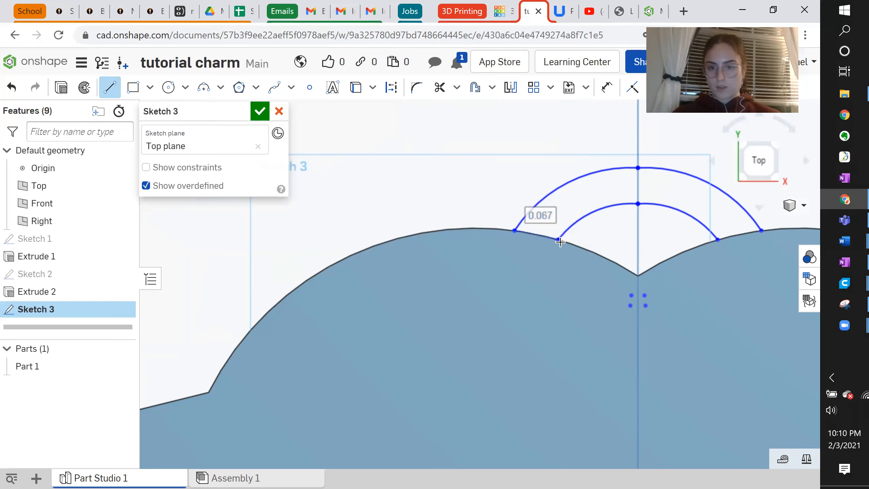
click(718, 241)
click(760, 229)
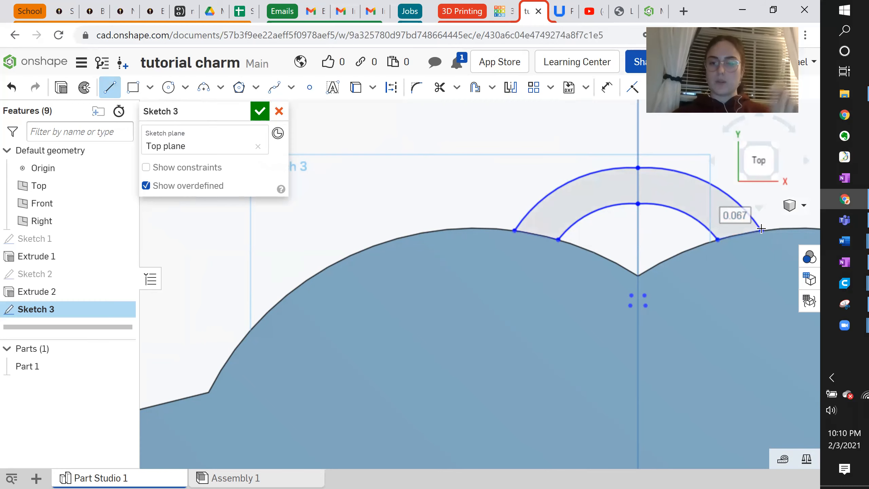
right_click(638, 228)
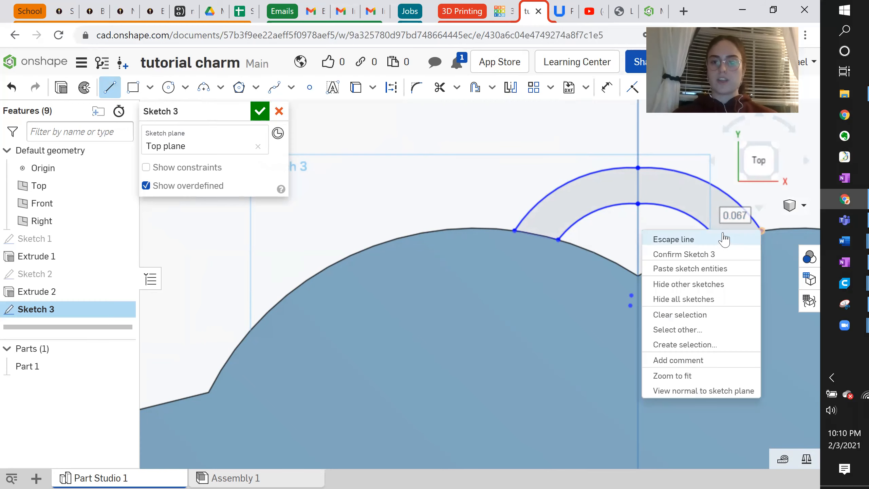
click(660, 237)
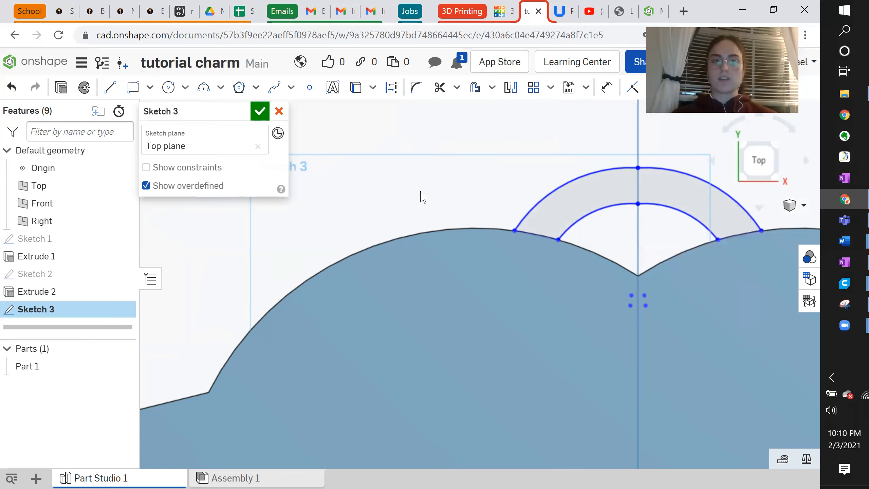
Step: Finish the loop sketch and extrude its profile 5 mm, adding it to the heart part
click(259, 111)
click(78, 309)
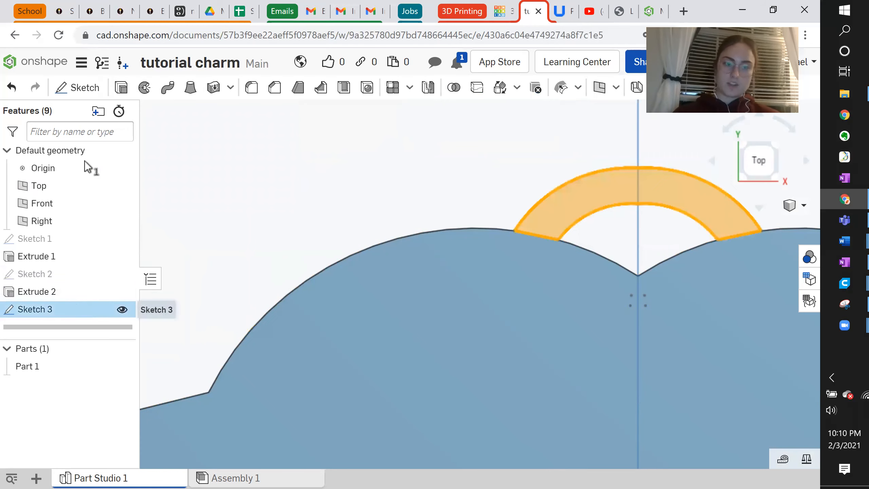
click(122, 88)
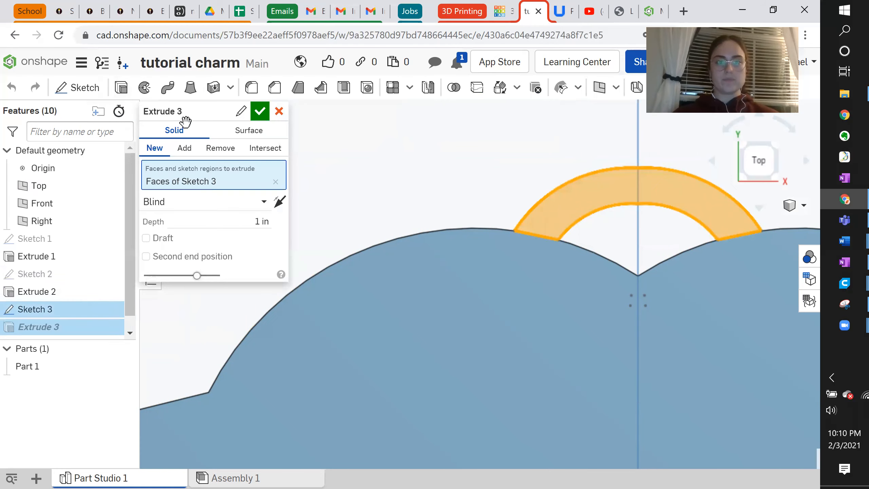
double_click(258, 221)
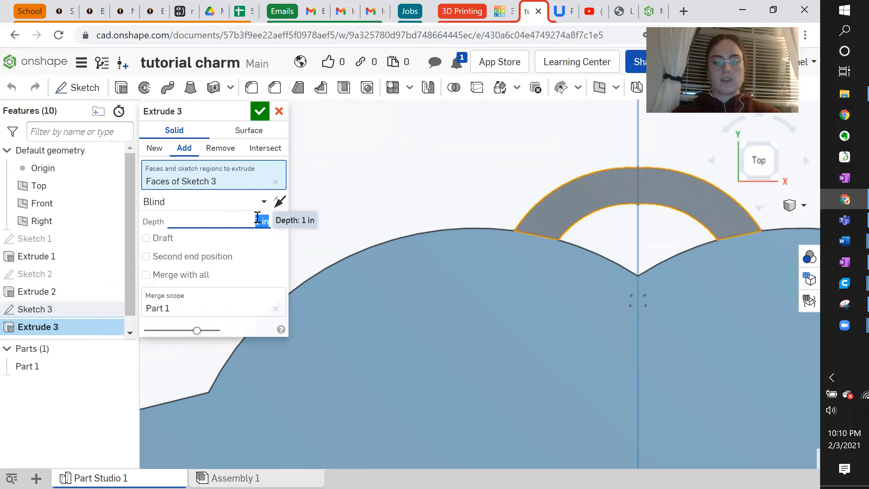
text(5 mm)
click(224, 239)
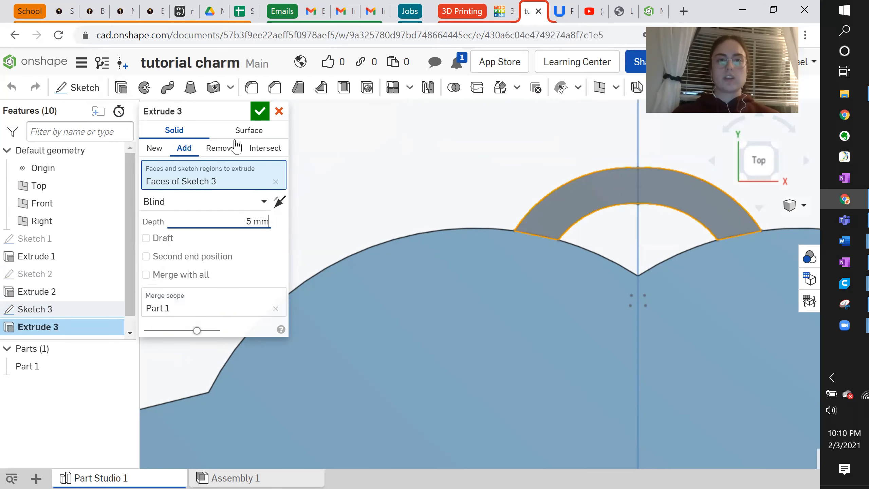
click(259, 110)
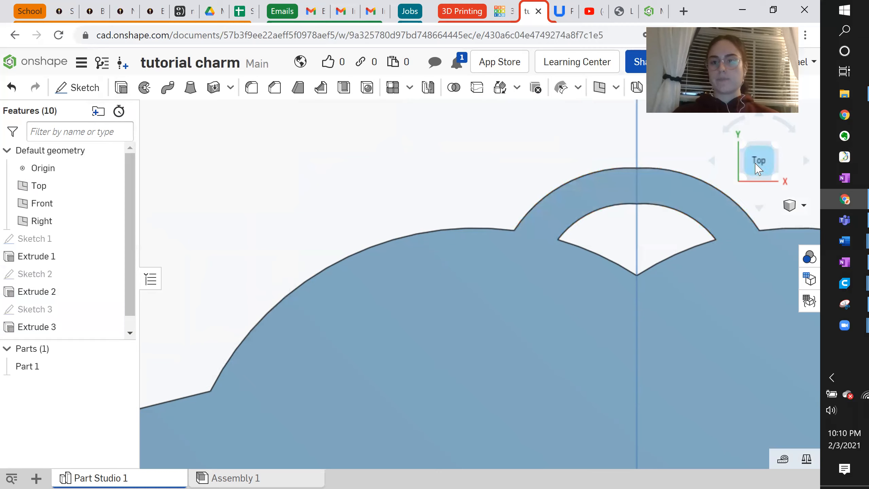
Step: Start a new sketch on the Top plane and place a text box across the middle of the heart
click(758, 160)
right_drag(485, 242, 488, 262)
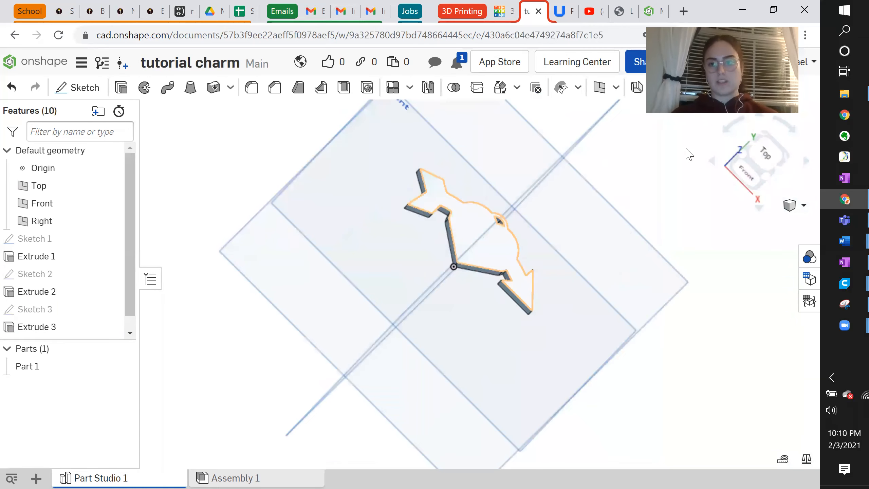
click(769, 158)
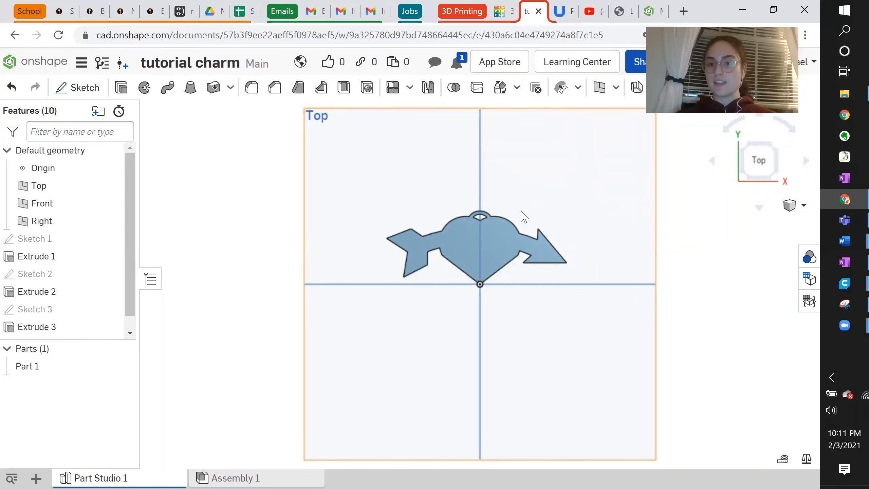
scroll(524, 216, up, 3)
scroll(524, 216, down, 5)
scroll(524, 216, up, 6)
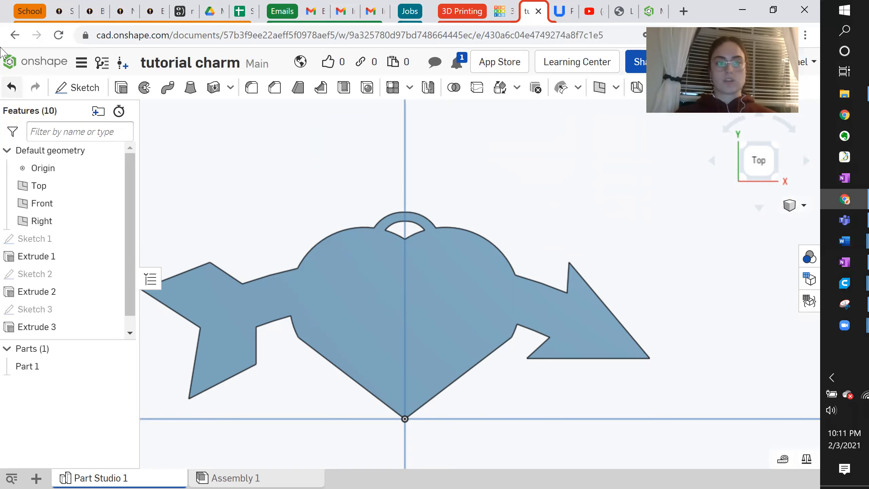
click(81, 90)
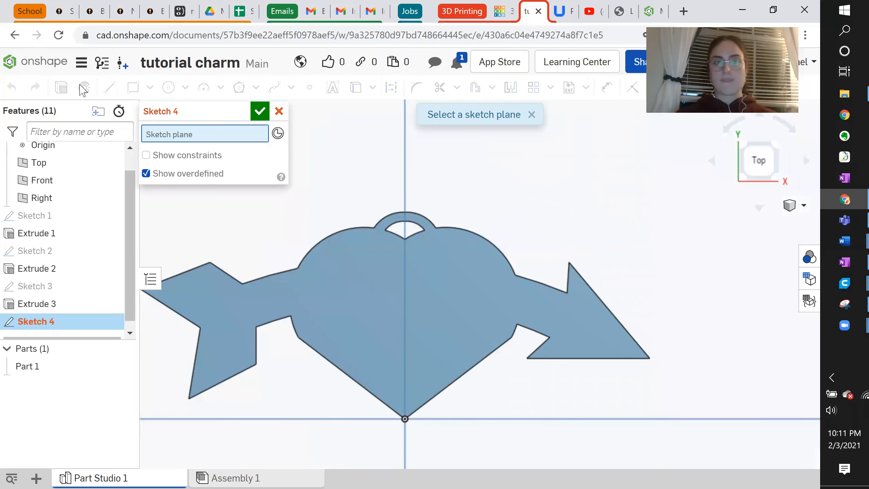
click(340, 158)
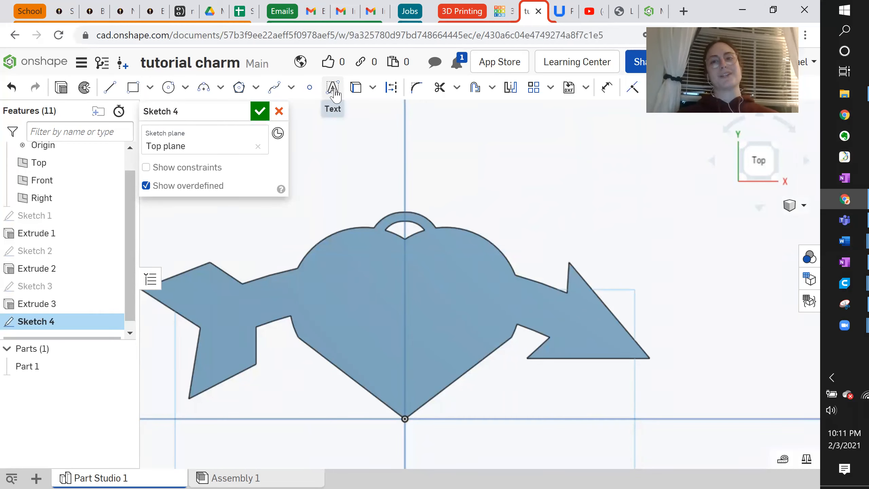
click(333, 88)
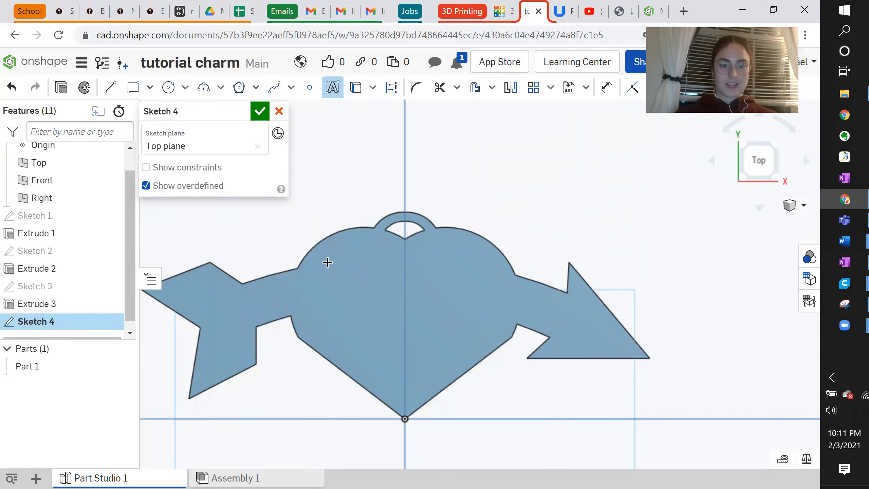
click(319, 242)
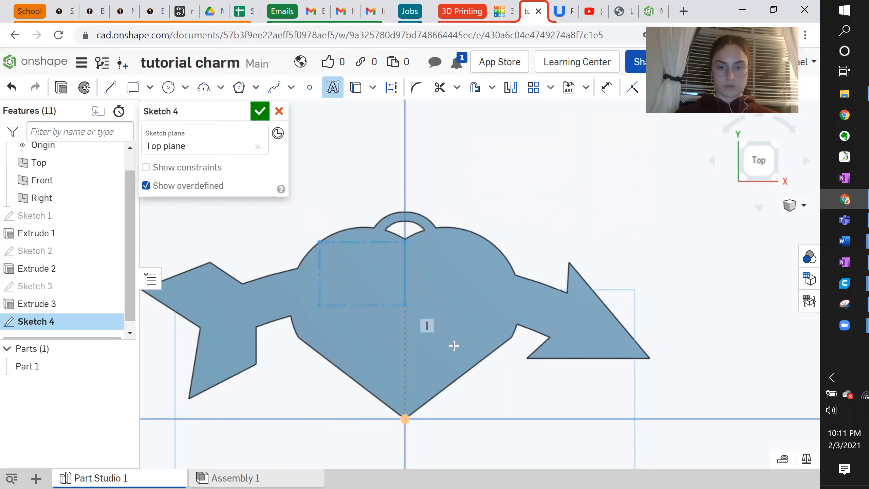
click(487, 353)
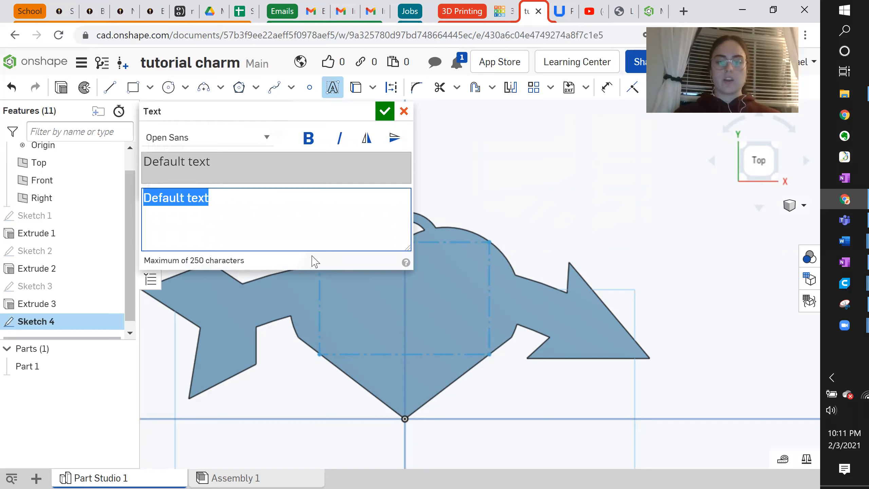
Step: Enter the text "M&J" in bold Roboto Slab, centre it across the heart, and finish the sketch
text(M7)
key(BackSpace)
text(&J)
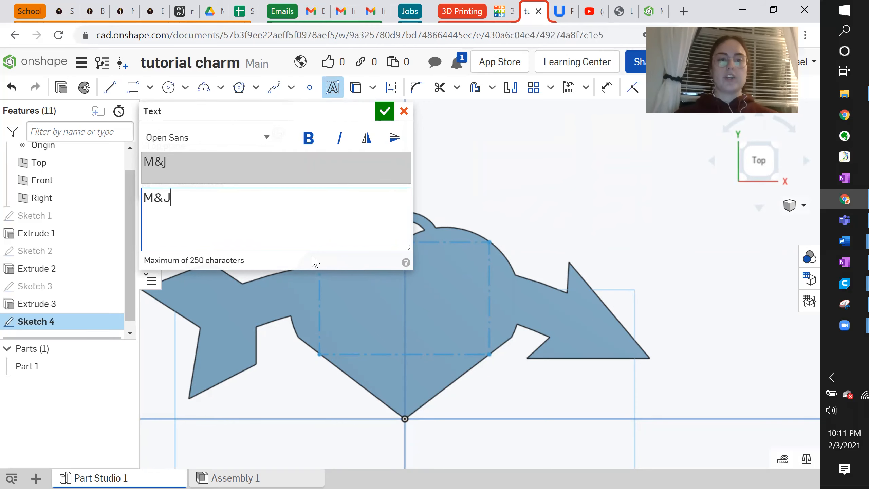
click(268, 141)
click(206, 290)
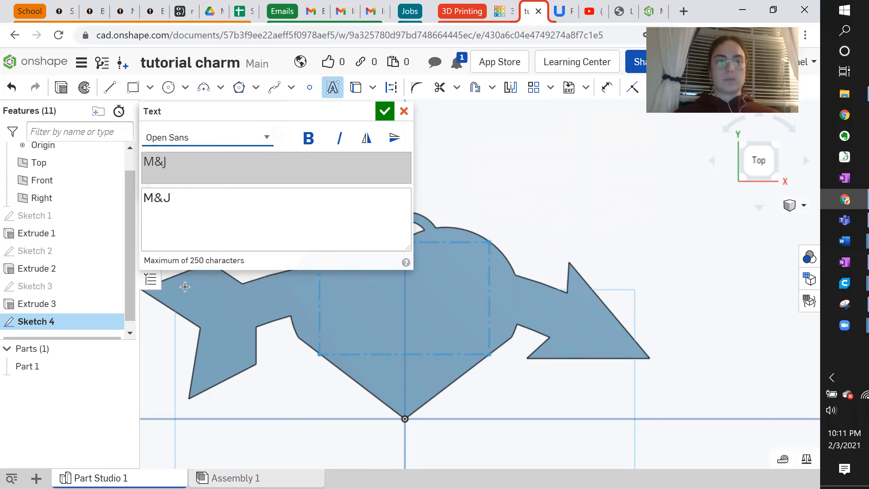
click(339, 141)
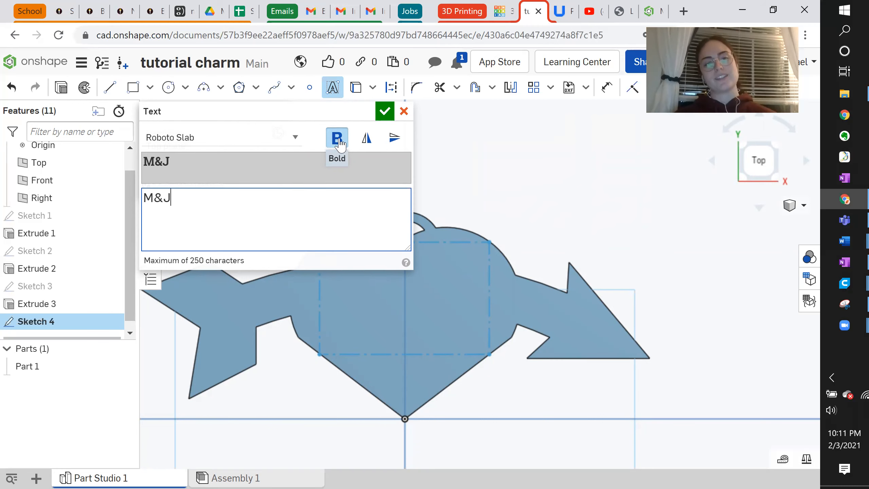
click(384, 113)
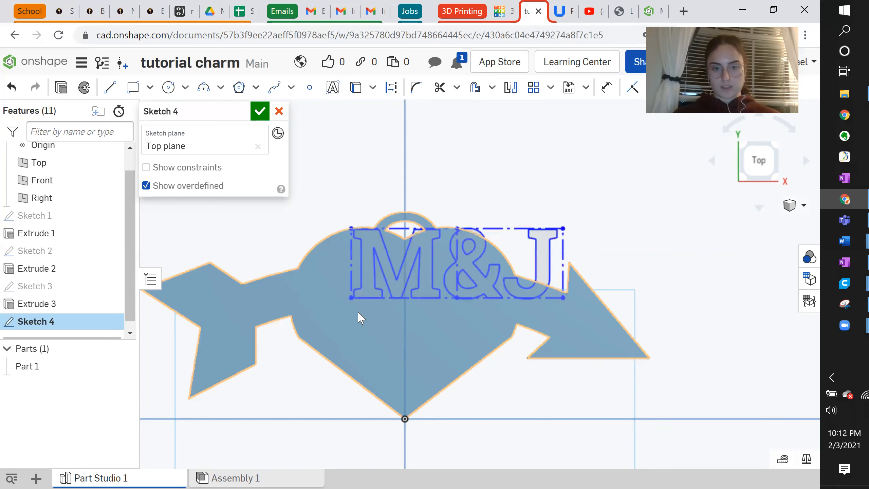
drag(345, 300, 312, 343)
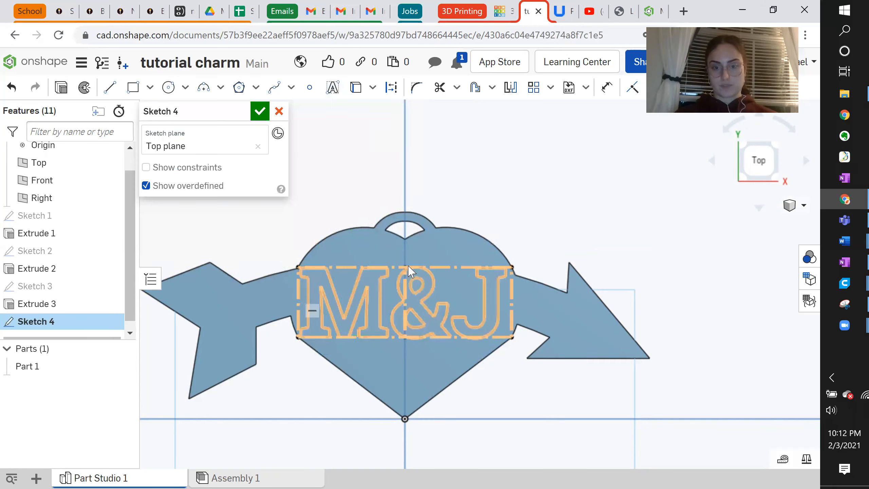
click(259, 115)
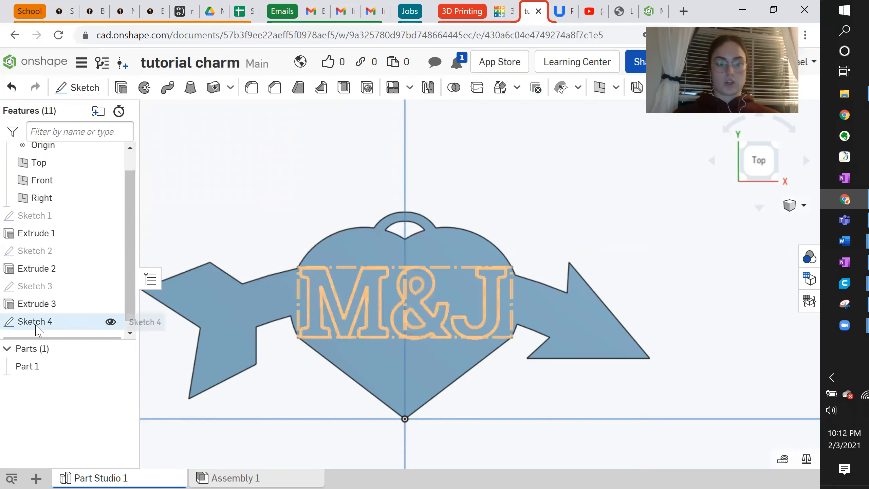
Step: Extrude the M&J lettering 5.5 mm, adding it to the charm
click(122, 89)
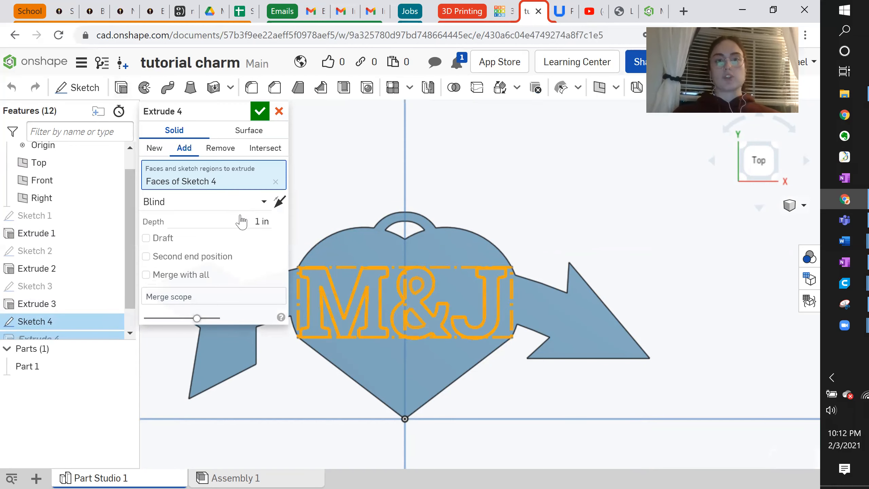
click(250, 218)
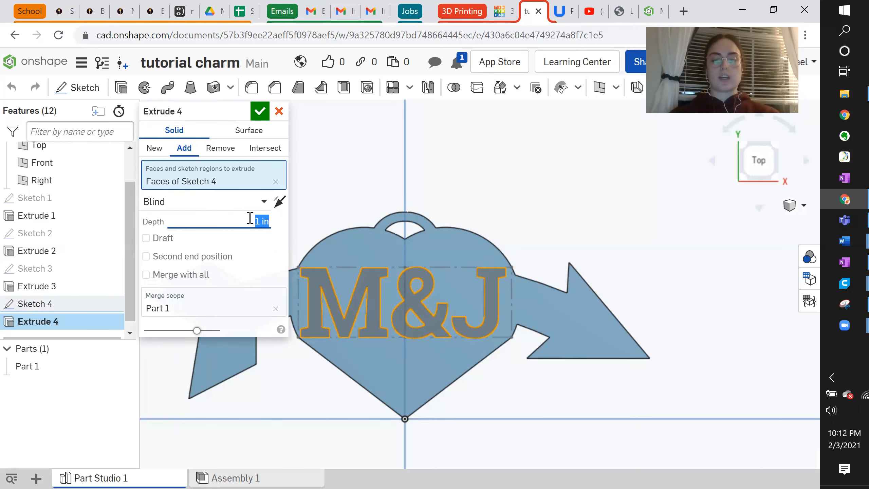
text(5.5 mm)
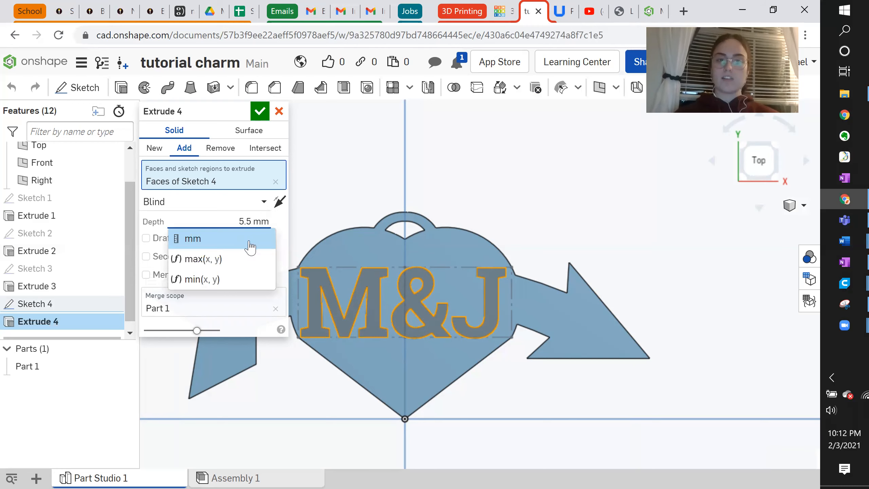
click(250, 246)
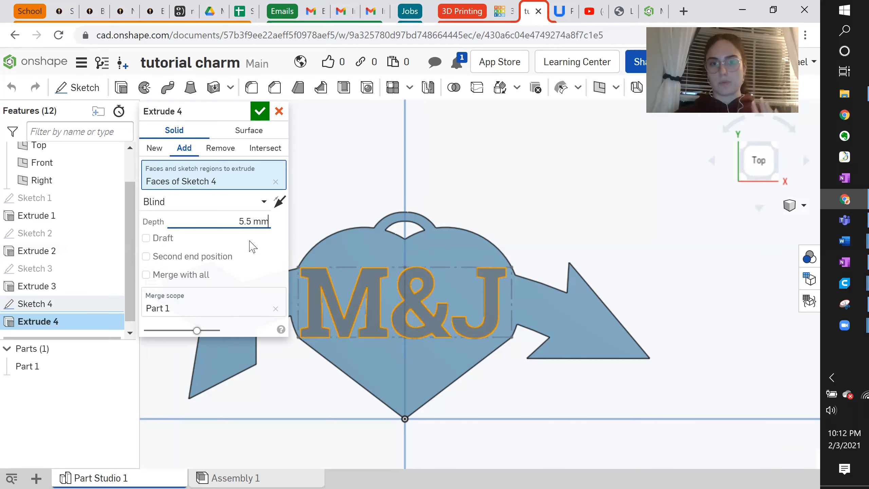
click(259, 111)
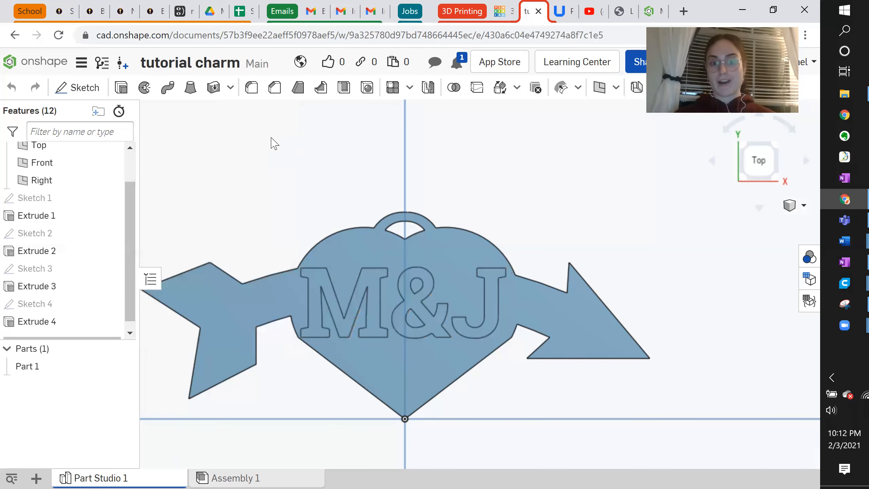
Step: Edit the M&J lettering extrusion and set its depth to 6 mm
right_drag(427, 220, 438, 232)
click(38, 322)
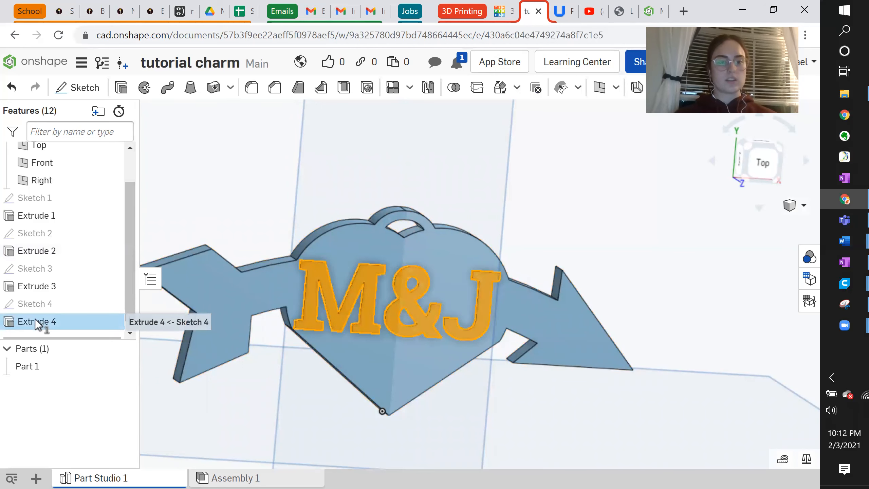
right_click(39, 322)
click(59, 345)
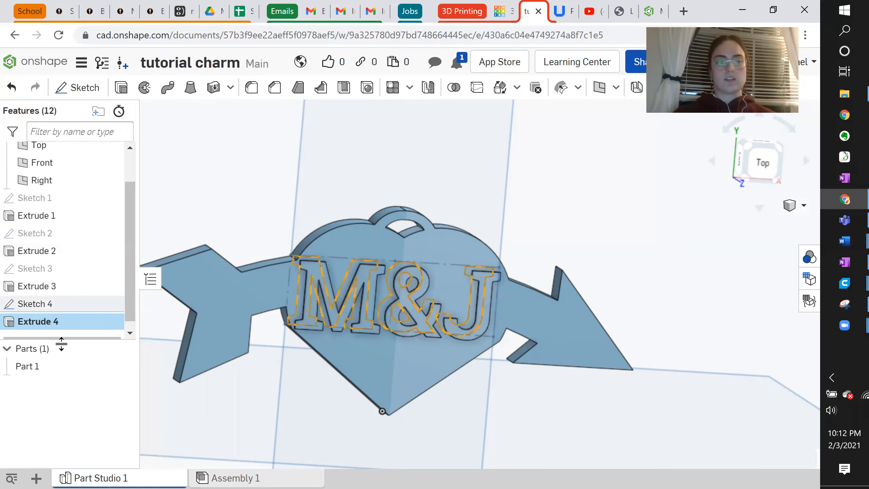
click(250, 215)
text(6 mm)
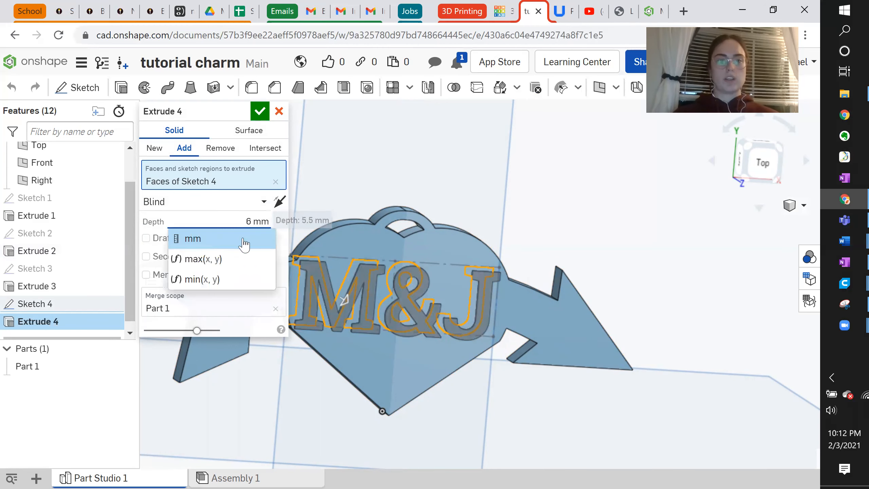
key(Return)
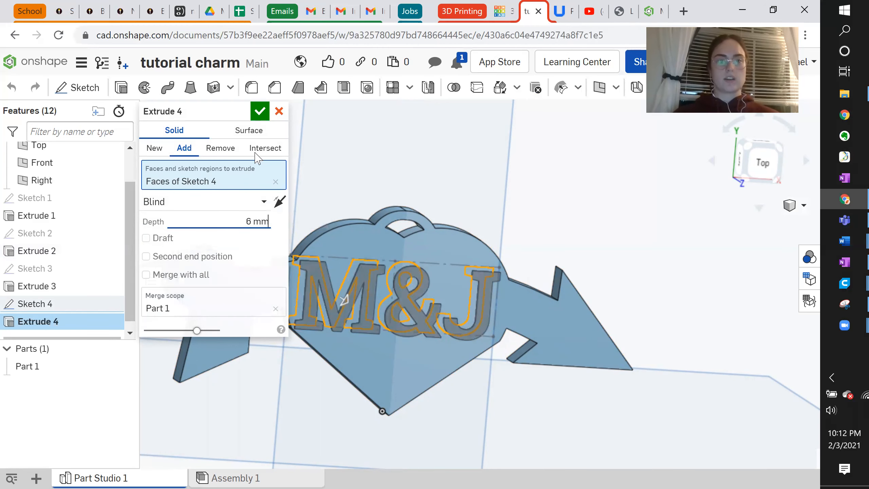
click(262, 115)
click(339, 276)
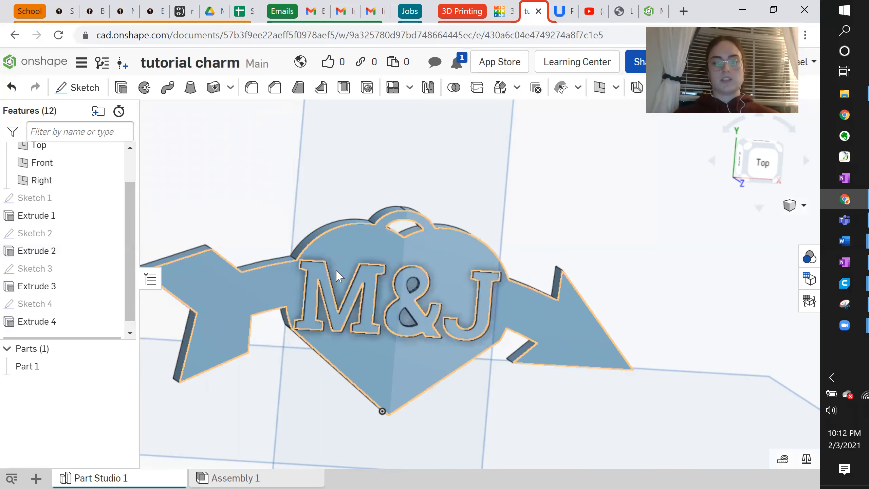
click(537, 235)
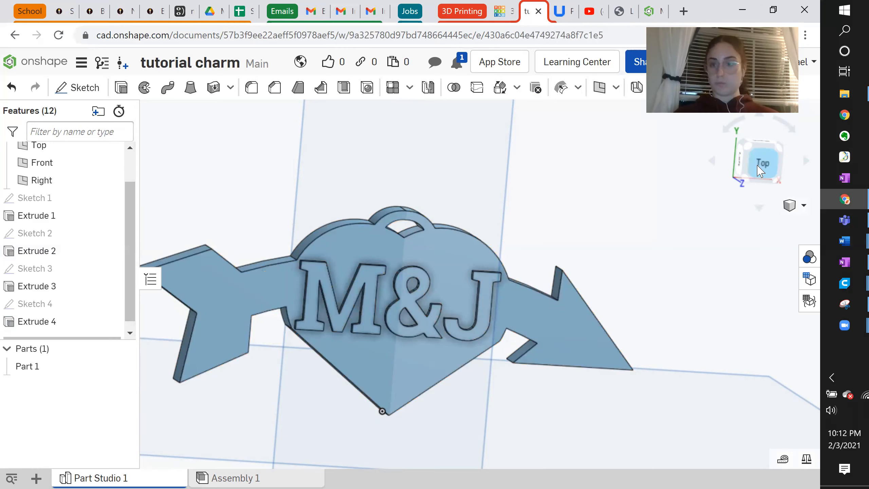
Step: Inspect the complete charm and its raised lettering from tilted and top views, and check it against the reference document
click(759, 168)
scroll(509, 237, up, 8)
scroll(512, 237, down, 10)
scroll(511, 236, up, 5)
mouse_move(511, 237)
right_down()
mouse_move(511, 176)
mouse_move(518, 239)
mouse_move(512, 229)
right_up()
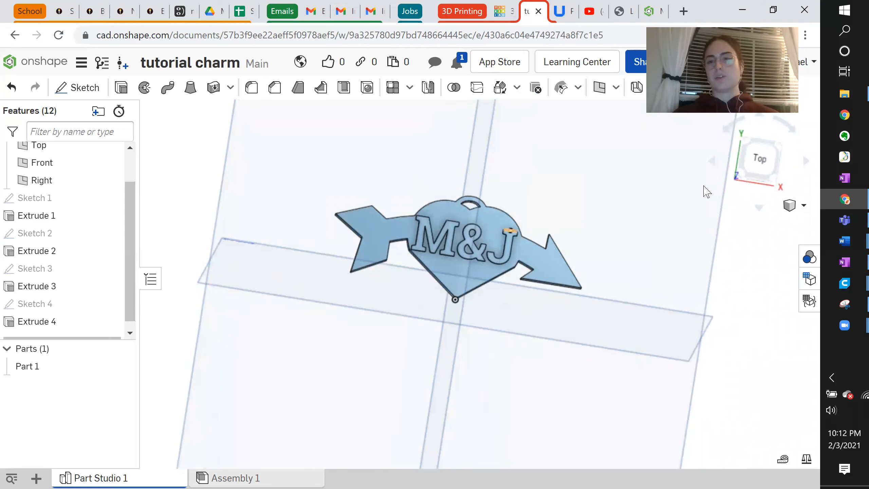
click(760, 157)
scroll(521, 225, up, 3)
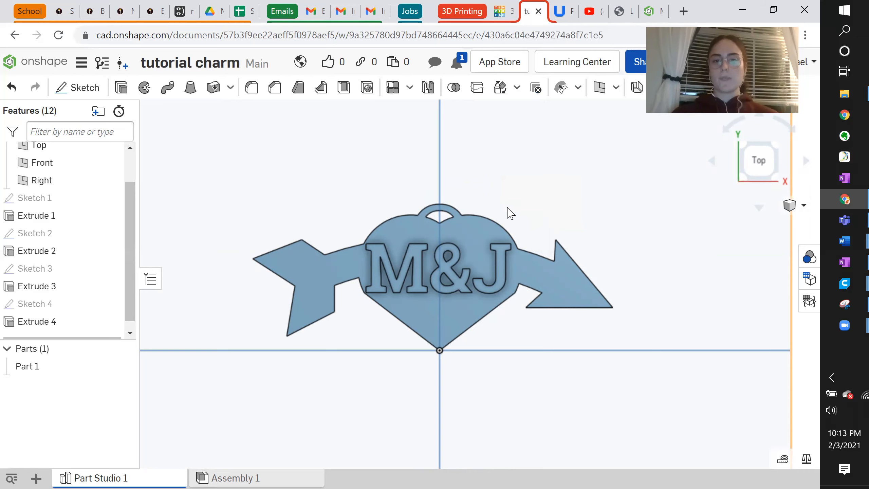
click(658, 11)
click(528, 12)
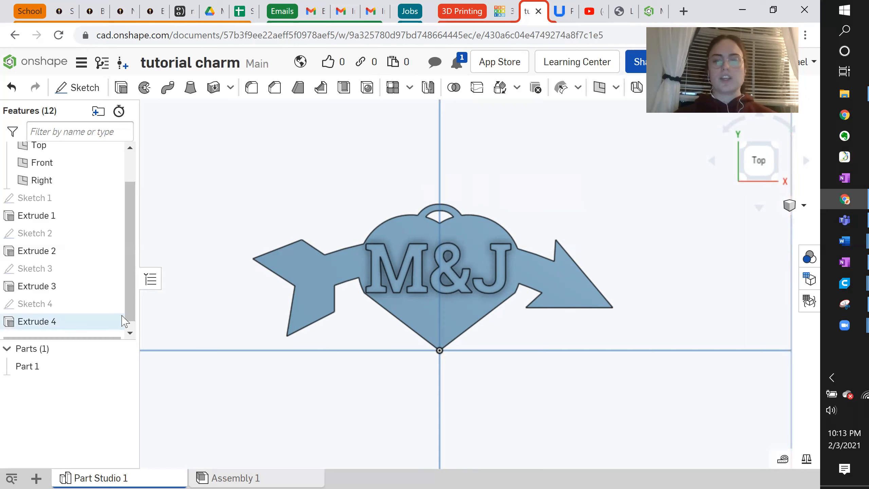
Step: Review the export options for Part Studio 1 and close them without exporting
right_click(116, 476)
click(97, 466)
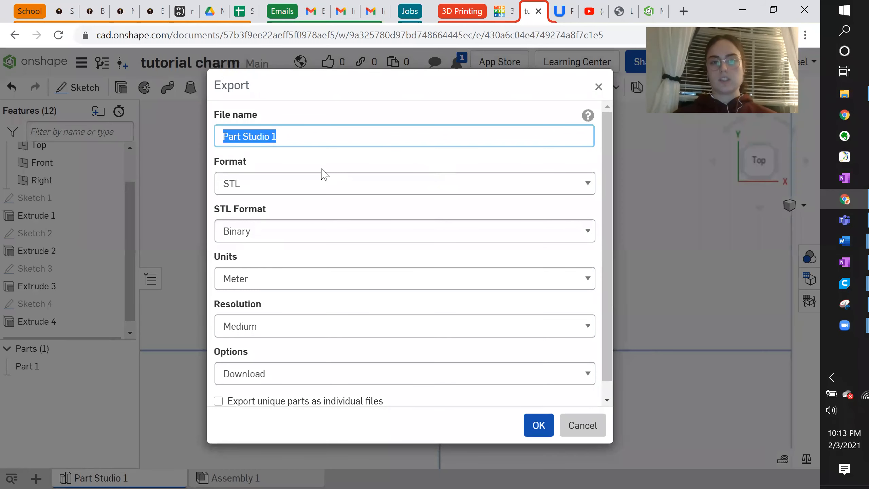
click(600, 88)
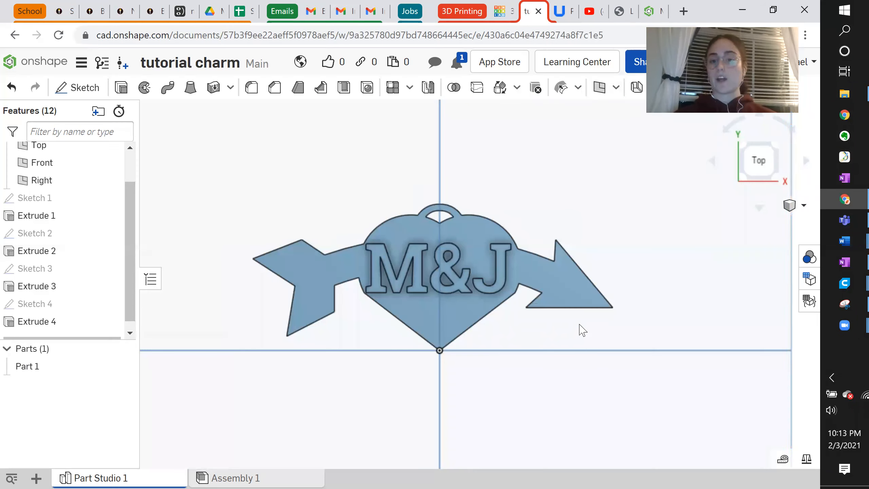